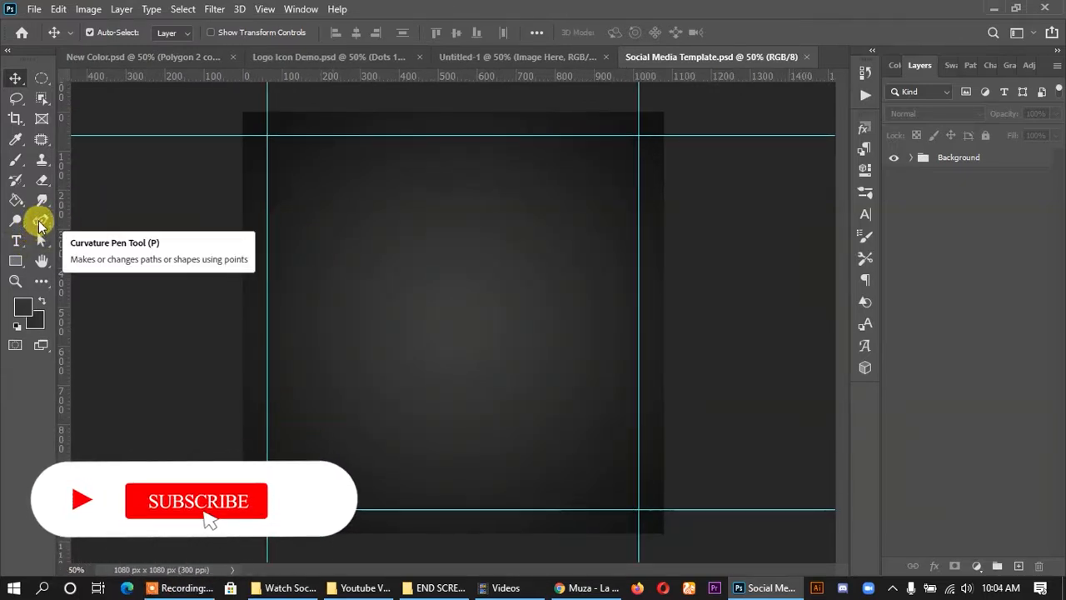
# Draw a square about 248 px wide at the canvas's left side and fill it with colour c3a068.
pyautogui.click(20, 263)
pyautogui.moveTo(294, 305); pyautogui.dragTo(386, 351)
pyautogui.click(821, 120)
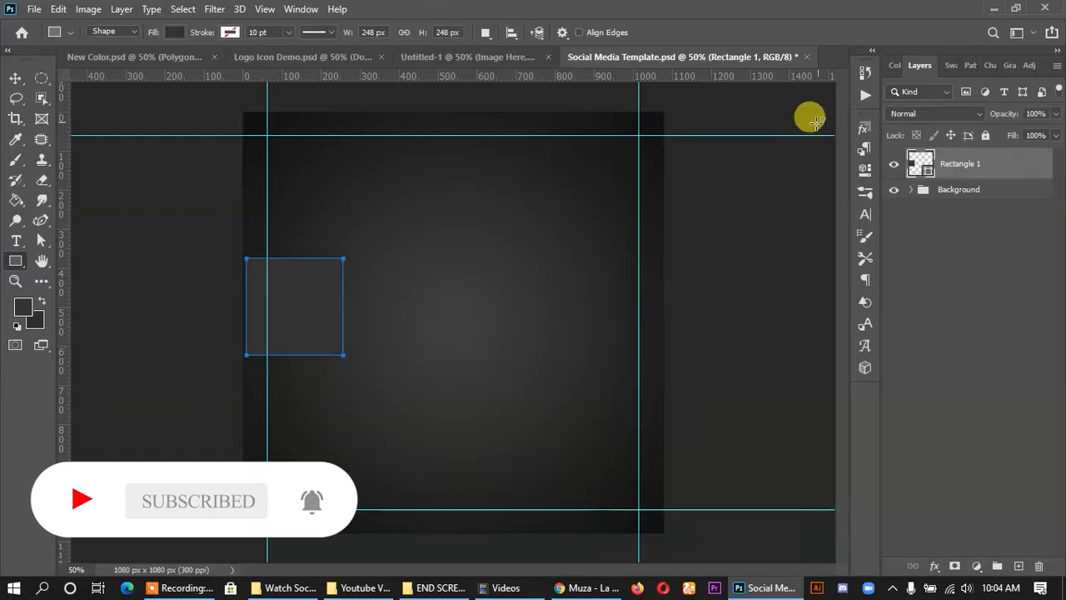
pyautogui.click(17, 76)
pyautogui.doubleClick(920, 167)
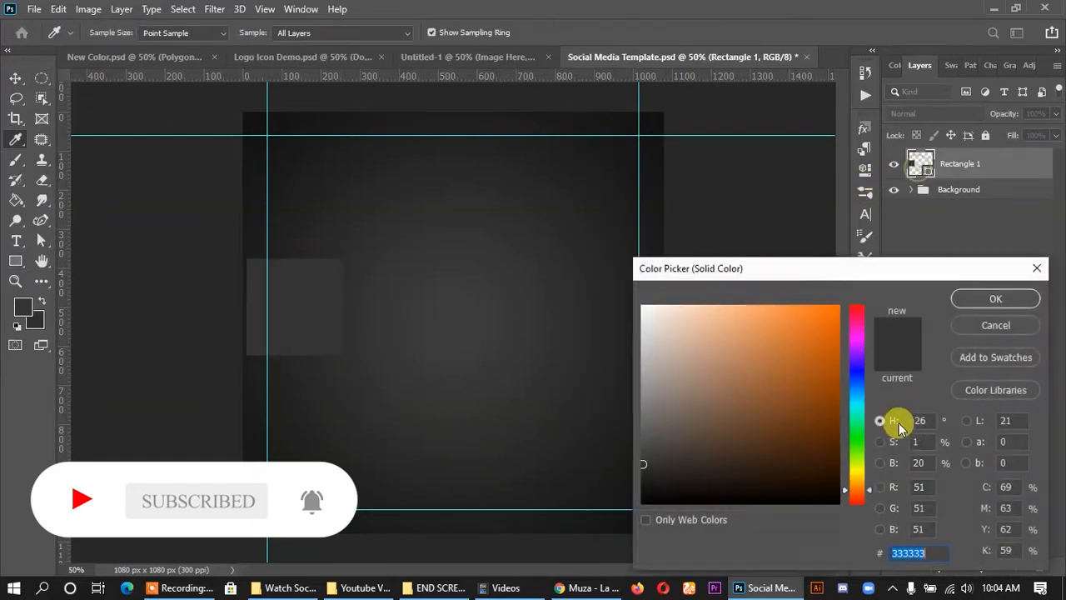
pyautogui.write('c3a068')
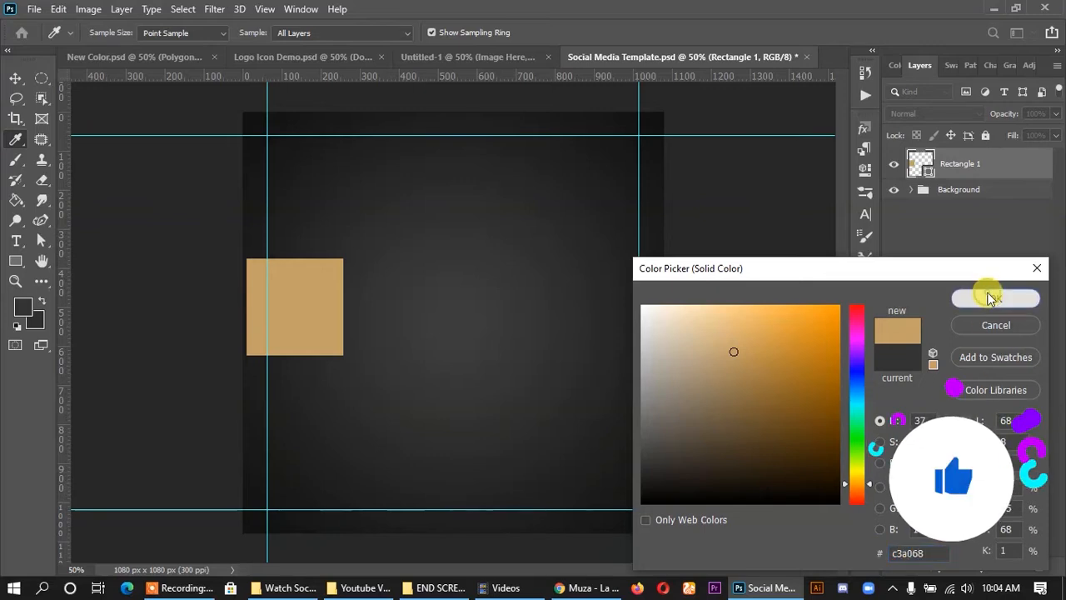
pyautogui.click(990, 299)
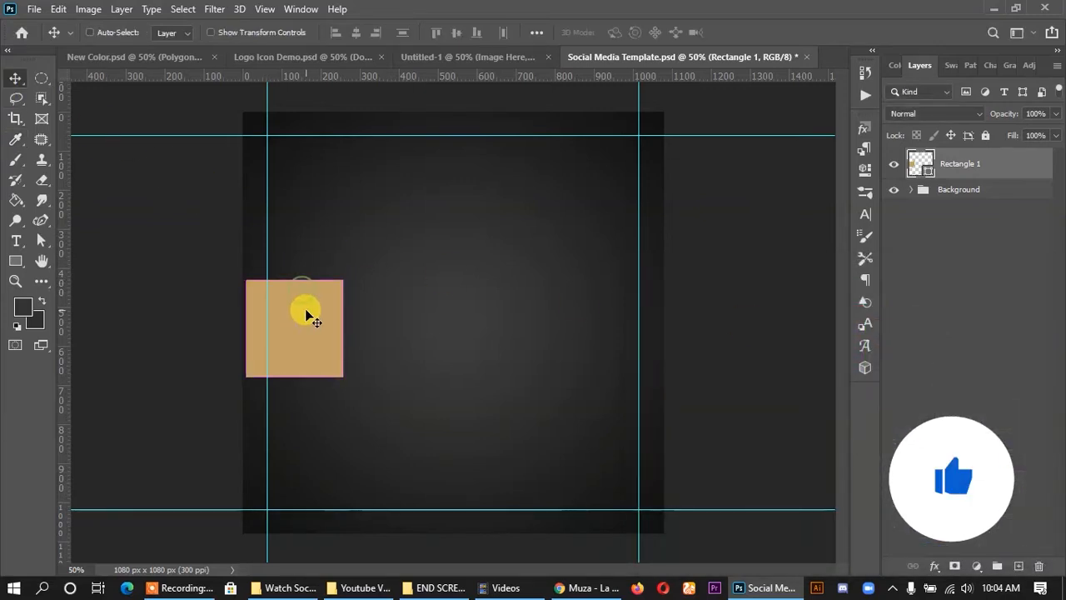
# Stretch the tan square across the full canvas width and place the resulting band slightly below the canvas centre.
pyautogui.hotkey('ctrl', 't')
pyautogui.moveTo(345, 333); pyautogui.dragTo(663, 343)
pyautogui.moveTo(248, 328); pyautogui.dragTo(242, 329)
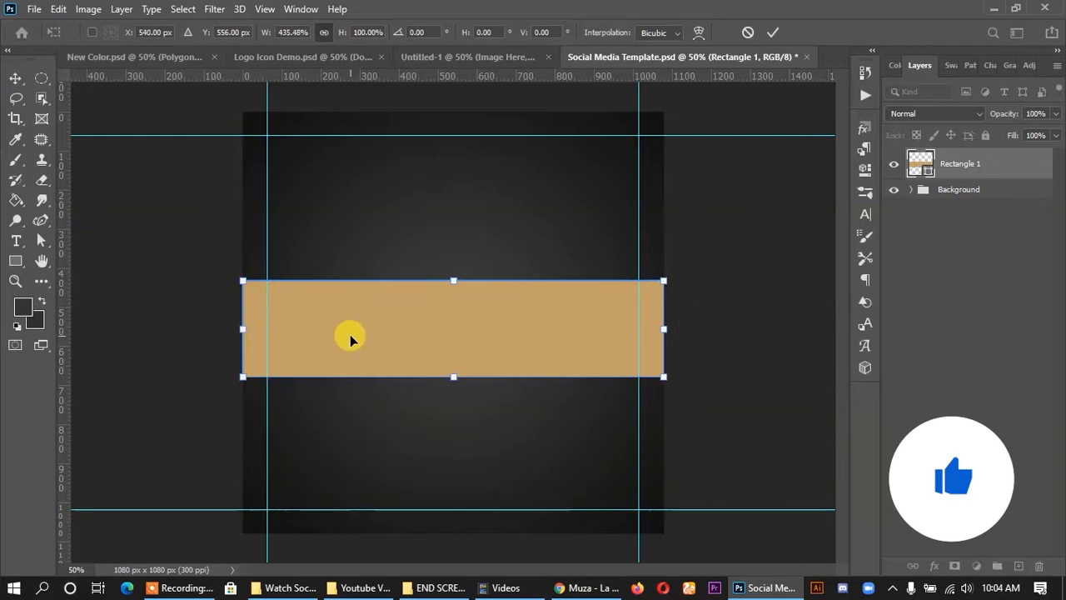
pyautogui.moveTo(349, 342); pyautogui.dragTo(349, 353)
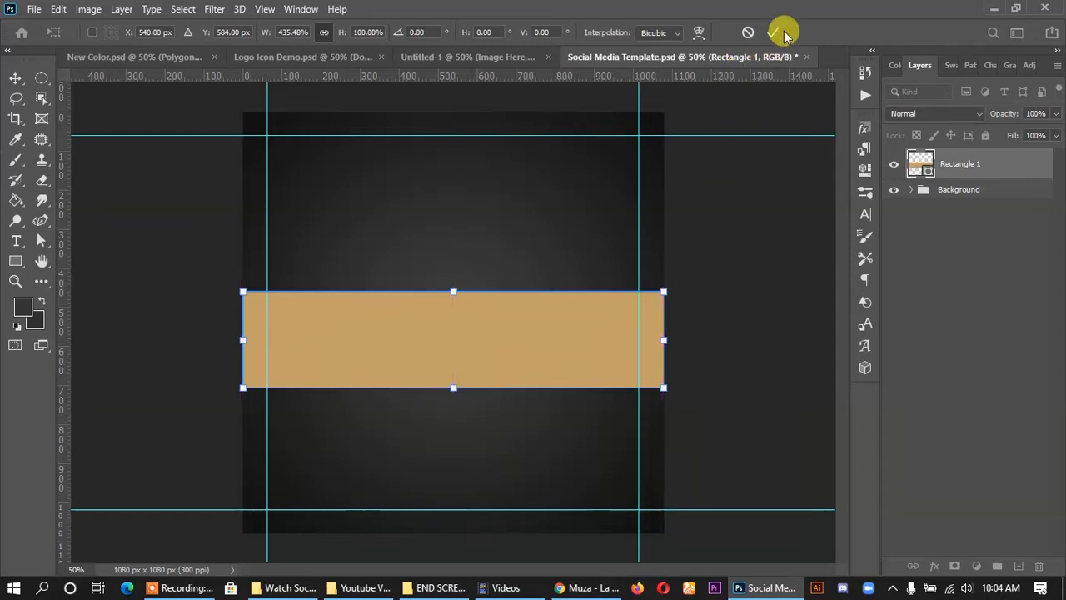
pyautogui.click(775, 195)
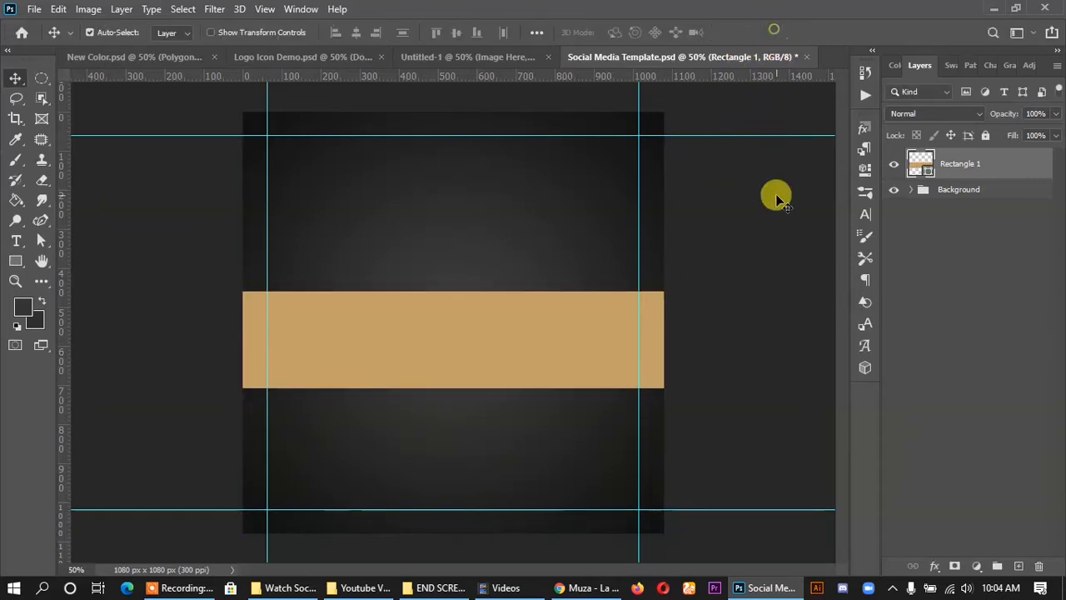
# Draw a closed wavy-edged shape over the canvas's upper-left corner with the Curvature Pen tool, extending beyond the canvas edges.
pyautogui.click(41, 221)
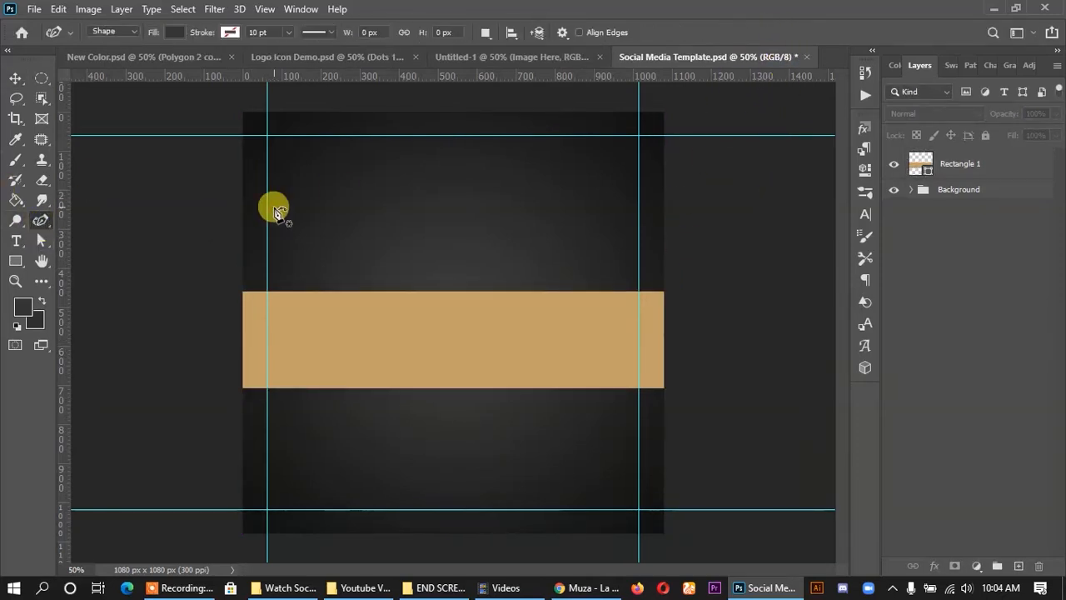
pyautogui.click(227, 199)
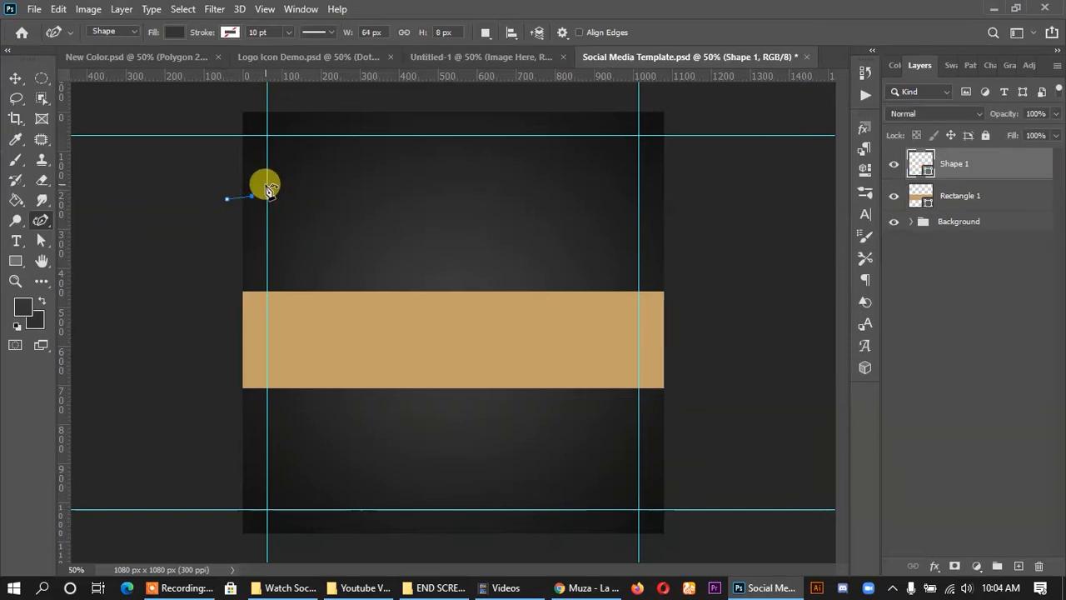
pyautogui.click(297, 136)
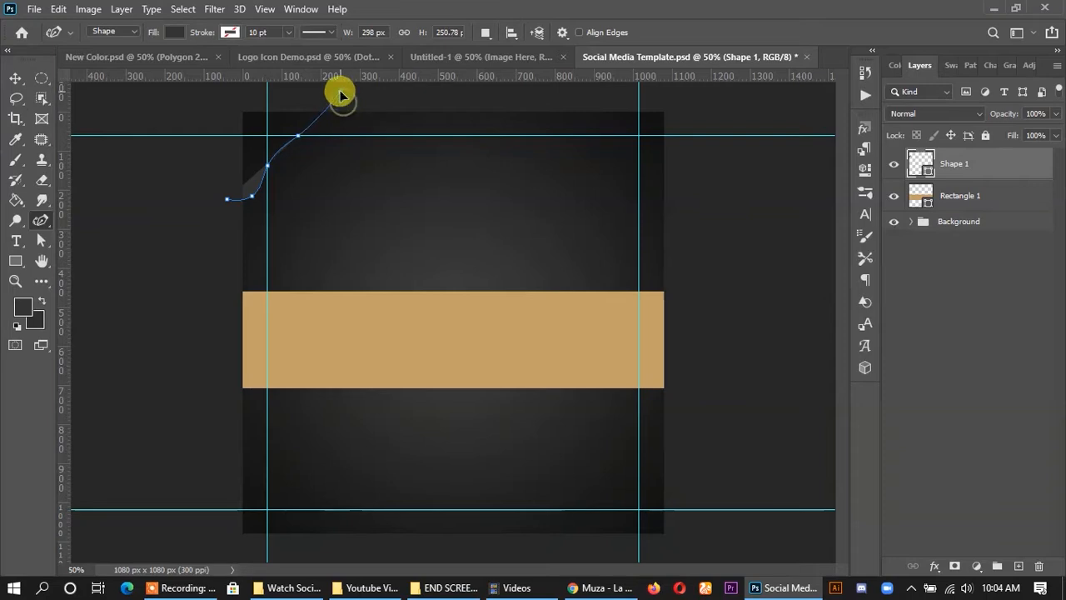
pyautogui.hotkey('ctrl', 'z')
pyautogui.click(323, 147)
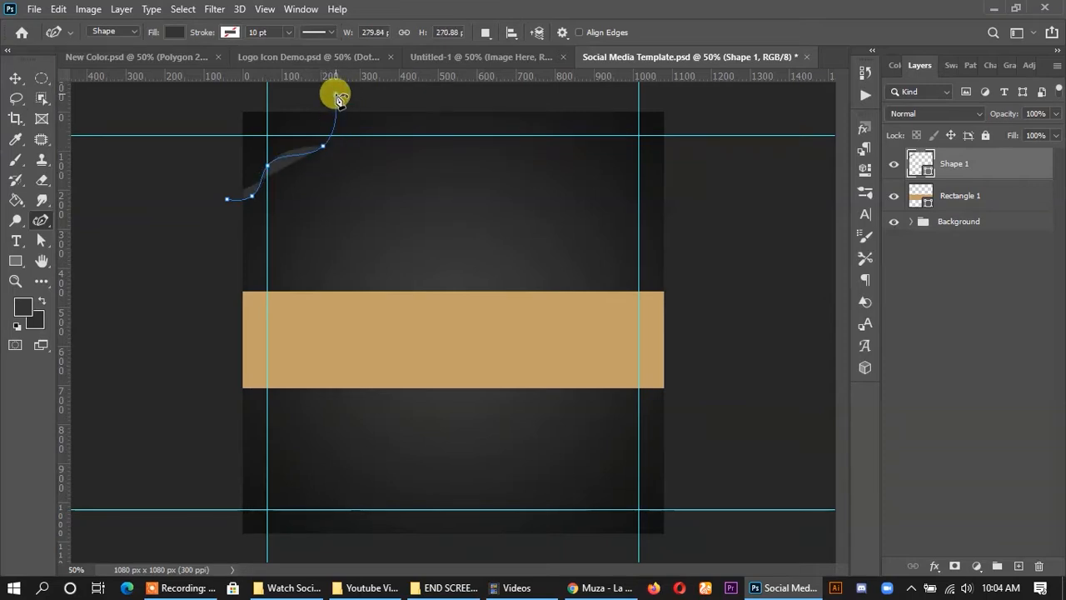
pyautogui.click(332, 95)
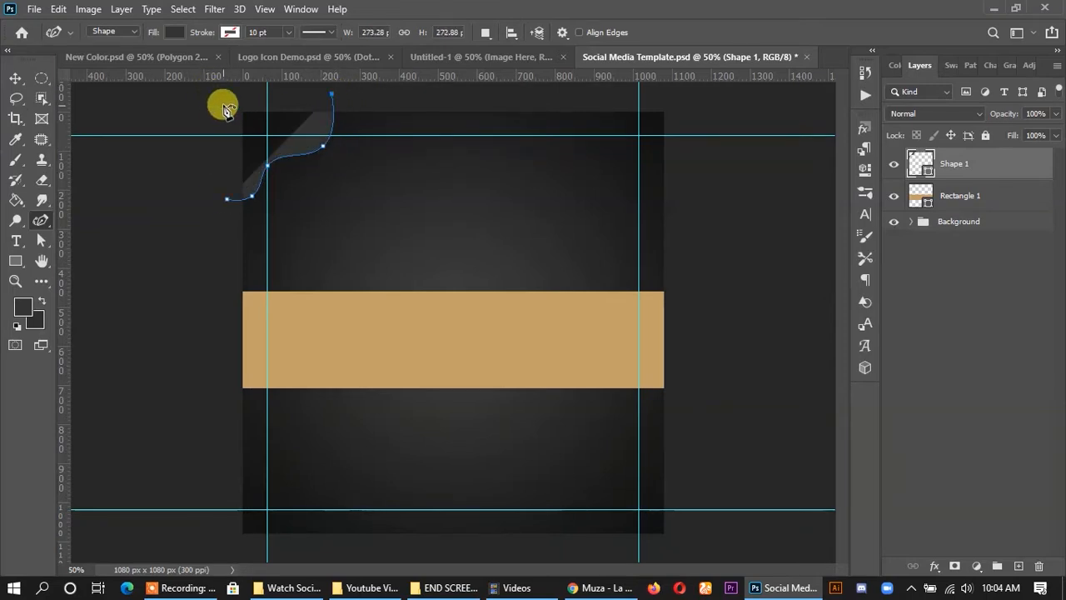
pyautogui.click(217, 93)
pyautogui.click(227, 203)
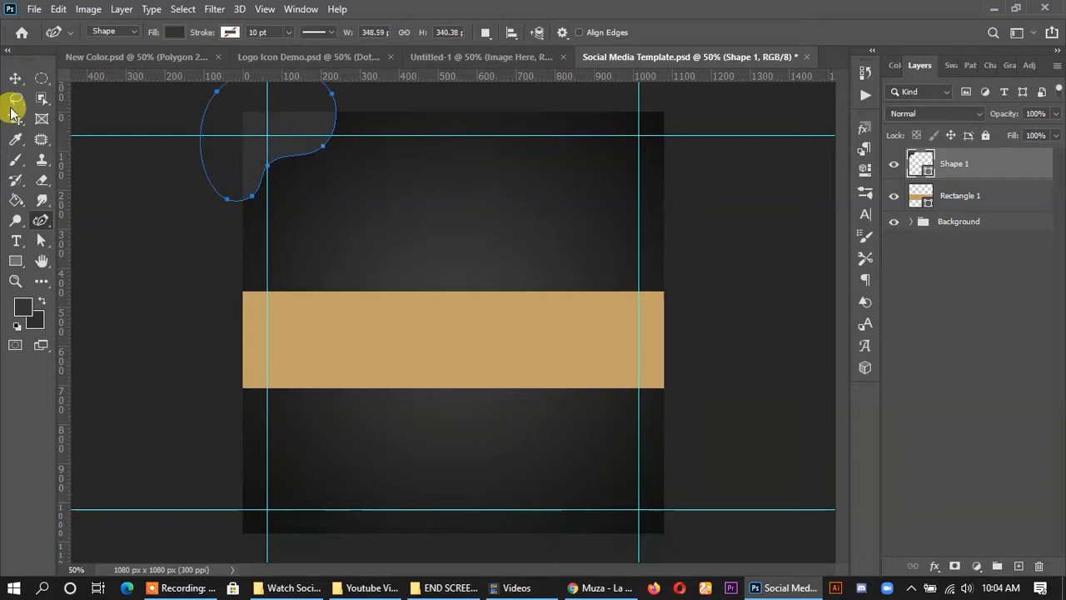
pyautogui.click(15, 77)
pyautogui.click(95, 225)
pyautogui.click(286, 149)
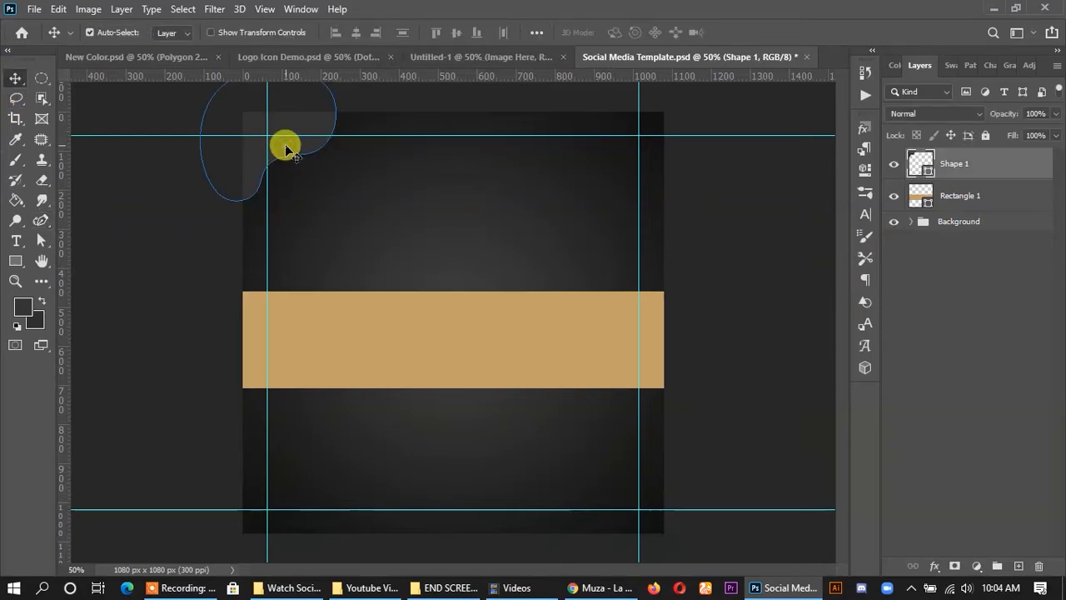
pyautogui.moveTo(282, 158); pyautogui.dragTo(281, 167)
pyautogui.click(498, 239)
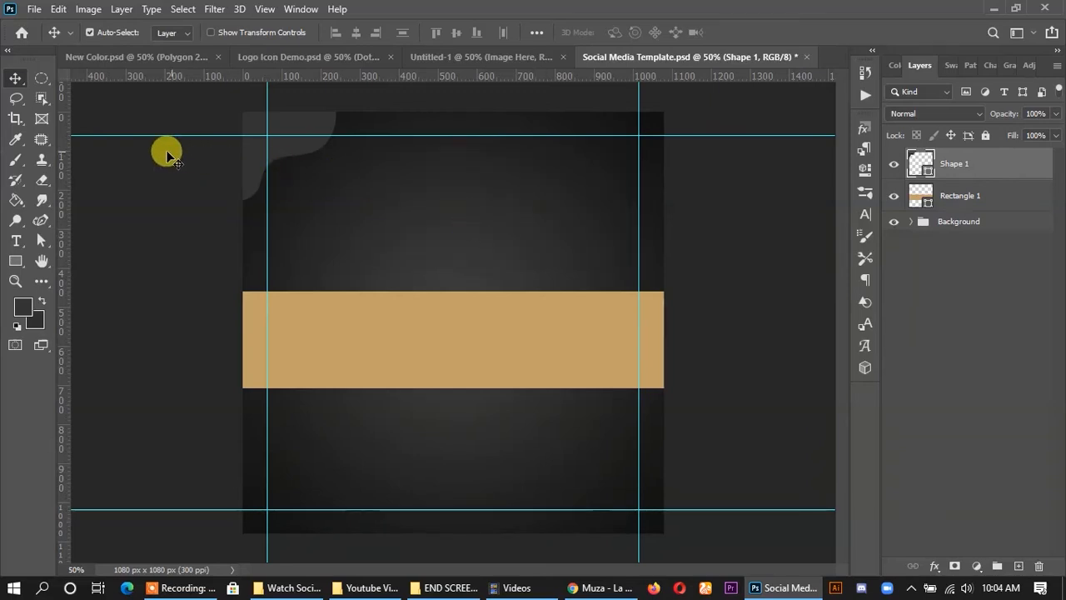
# Reshape the wavy edge of the upper-left corner shape and fill it with the band's tan colour.
pyautogui.click(42, 240)
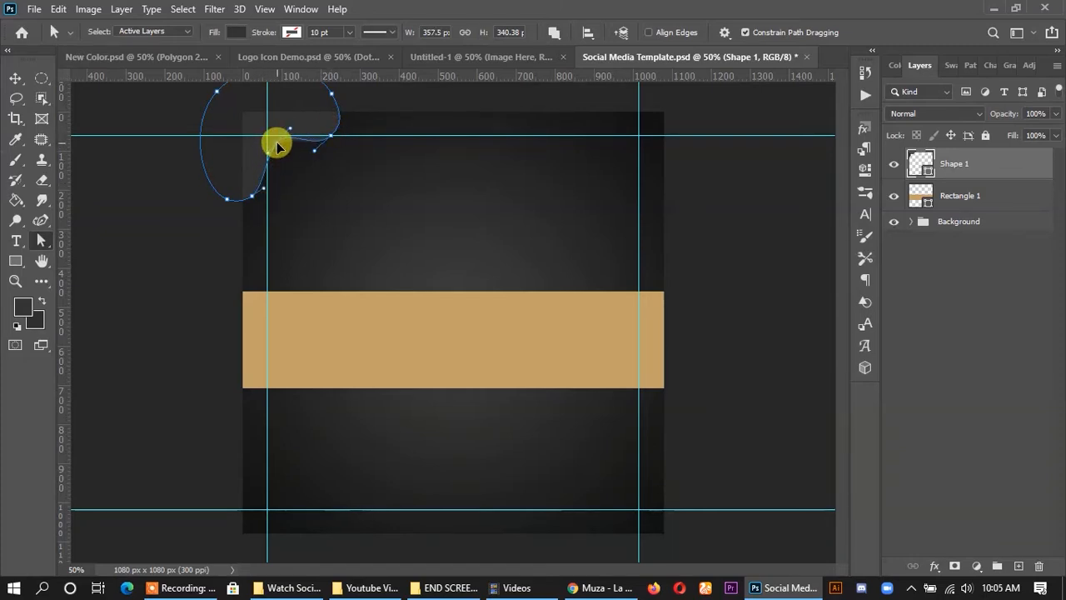
pyautogui.click(12, 81)
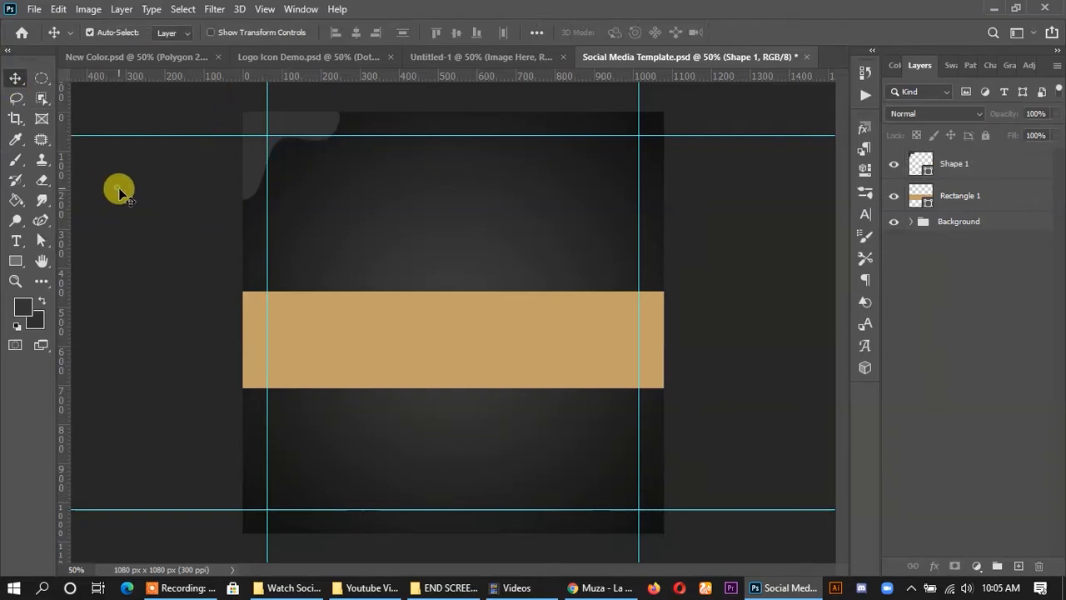
pyautogui.doubleClick(909, 167)
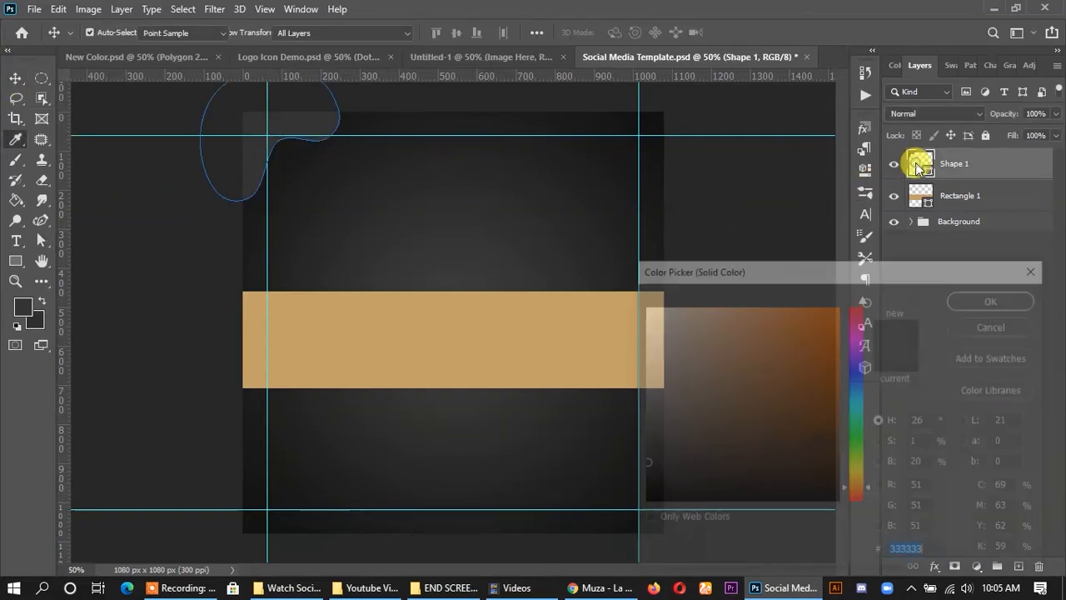
pyautogui.click(993, 300)
# Duplicate the upper-left corner shape onto the lower middle of the canvas and flip the copy horizontally and vertically.
pyautogui.moveTo(274, 125); pyautogui.dragTo(428, 382)
pyautogui.hotkey('ctrl', 't')
pyautogui.rightClick(443, 395)
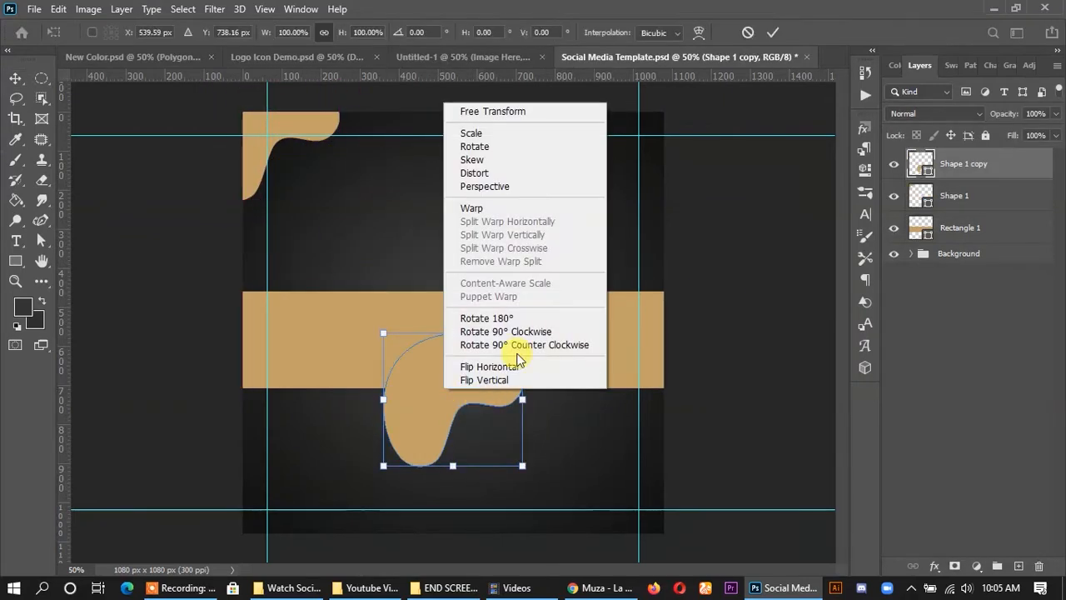
pyautogui.click(517, 367)
pyautogui.rightClick(504, 429)
pyautogui.click(546, 425)
# Position the flipped copy so it fills the canvas's lower-right corner and apply the transform.
pyautogui.moveTo(521, 421); pyautogui.dragTo(699, 566)
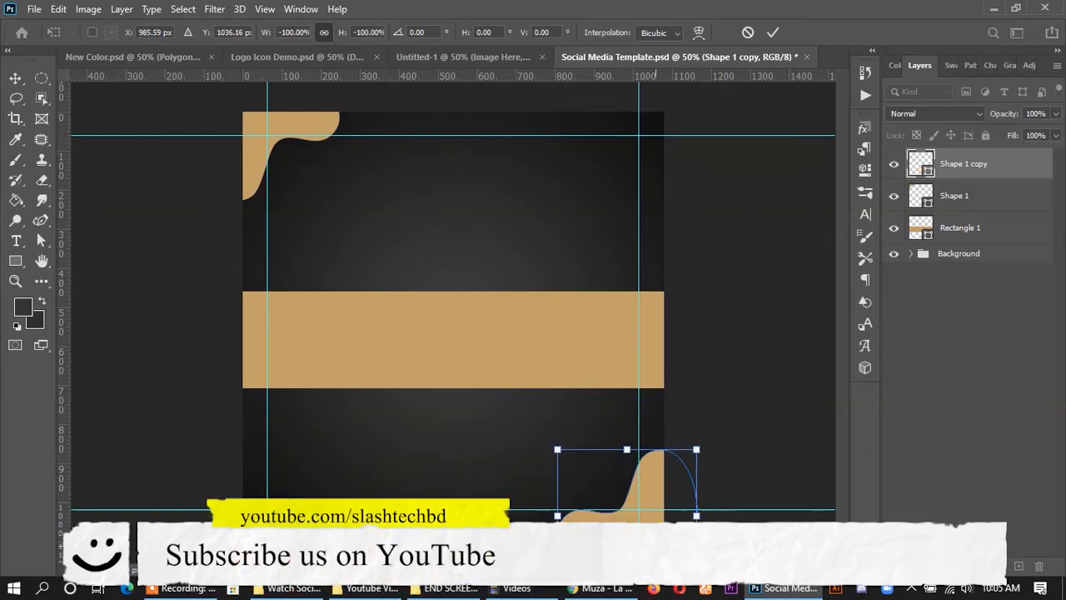
pyautogui.moveTo(658, 491); pyautogui.dragTo(663, 424)
pyautogui.click(773, 31)
pyautogui.click(792, 225)
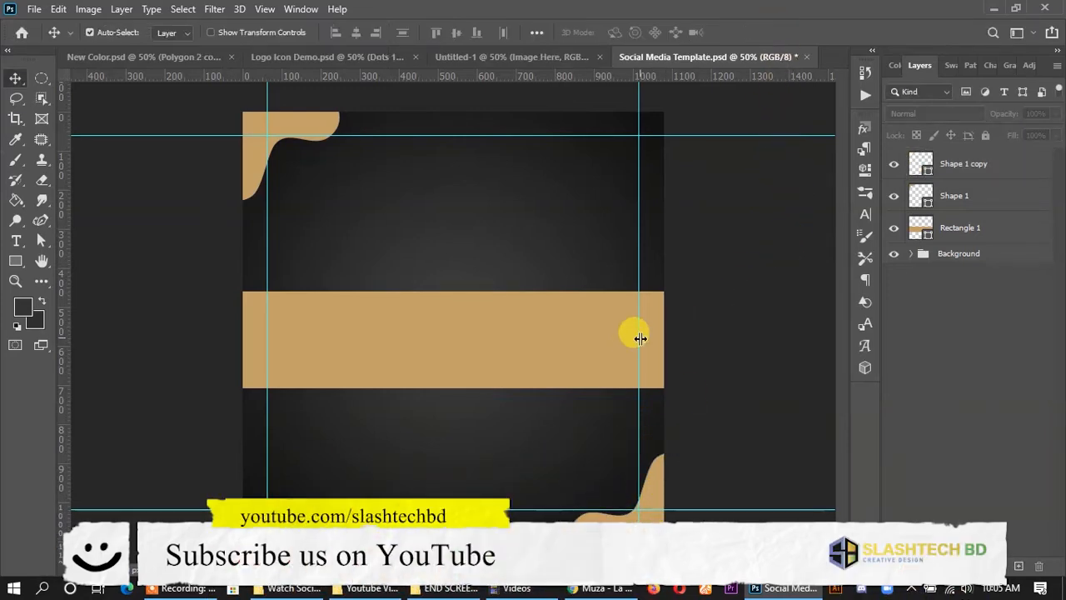
# Add a Gradient Overlay layer style to the horizontal band on the Rectangle 1 layer.
pyautogui.click(296, 134)
pyautogui.click(525, 305)
pyautogui.click(947, 250)
pyautogui.rightClick(979, 236)
pyautogui.click(978, 235)
pyautogui.click(968, 231)
pyautogui.rightClick(964, 231)
pyautogui.click(874, 25)
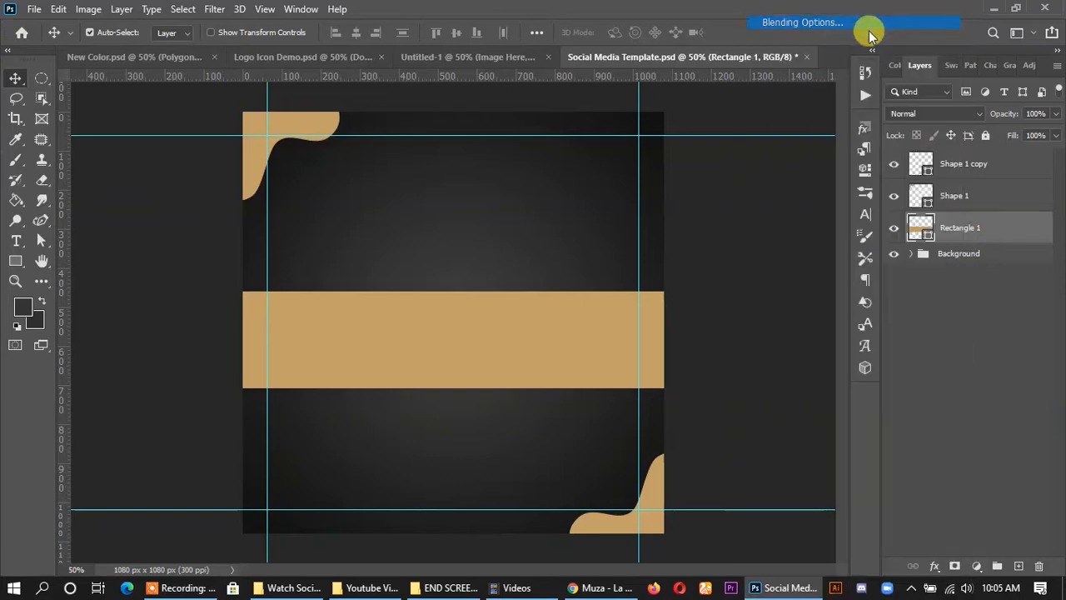
pyautogui.click(500, 388)
pyautogui.moveTo(750, 155); pyautogui.dragTo(917, 114)
# Set the band gradient's first colour stop to a brighter light gold and its last stop to b29567.
pyautogui.click(899, 231)
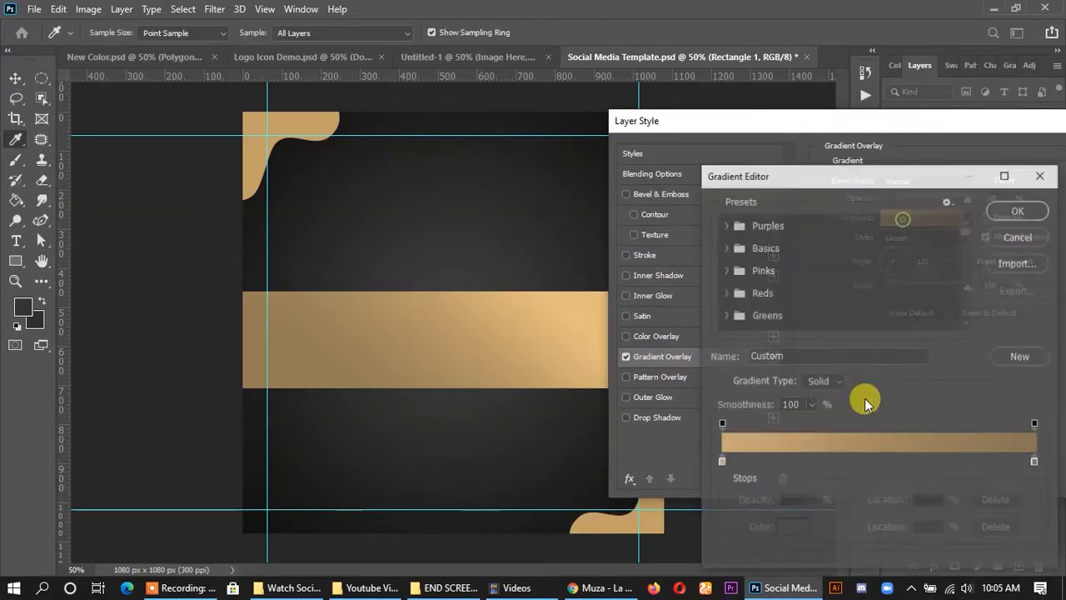
pyautogui.doubleClick(721, 463)
pyautogui.moveTo(737, 326); pyautogui.dragTo(736, 304)
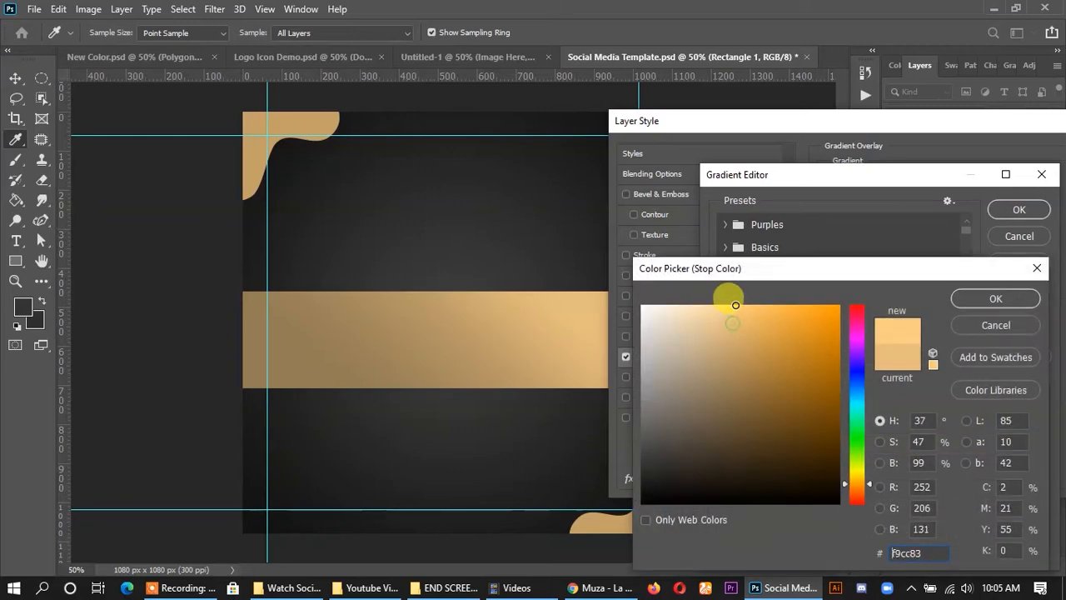
pyautogui.click(995, 298)
pyautogui.click(1036, 463)
pyautogui.doubleClick(1036, 463)
pyautogui.moveTo(725, 389)
pyautogui.mouseDown()
pyautogui.moveTo(734, 377)
pyautogui.moveTo(724, 363)
pyautogui.mouseUp()
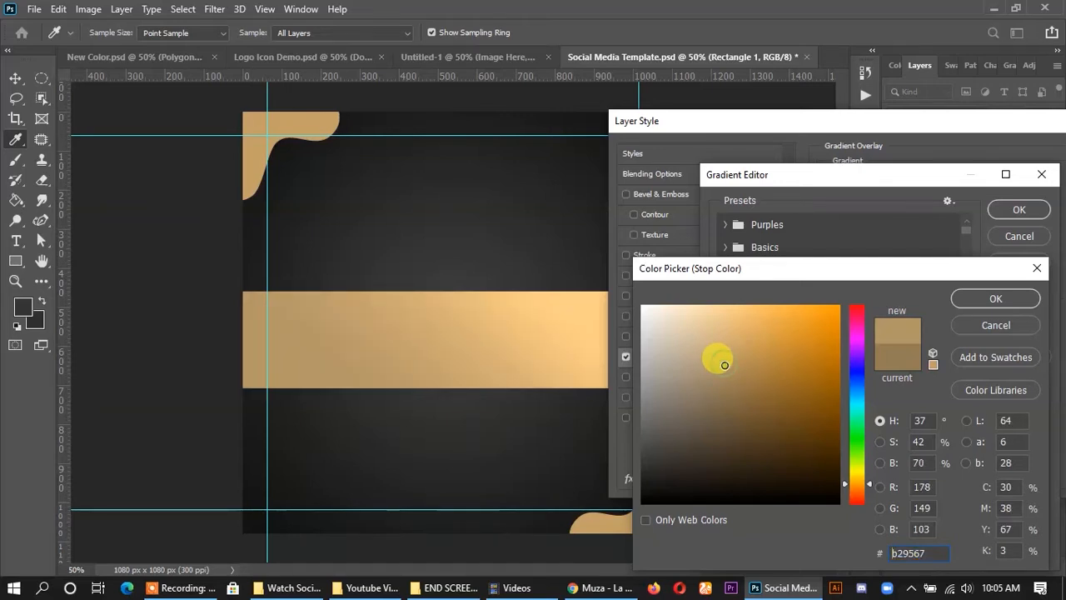
pyautogui.click(987, 300)
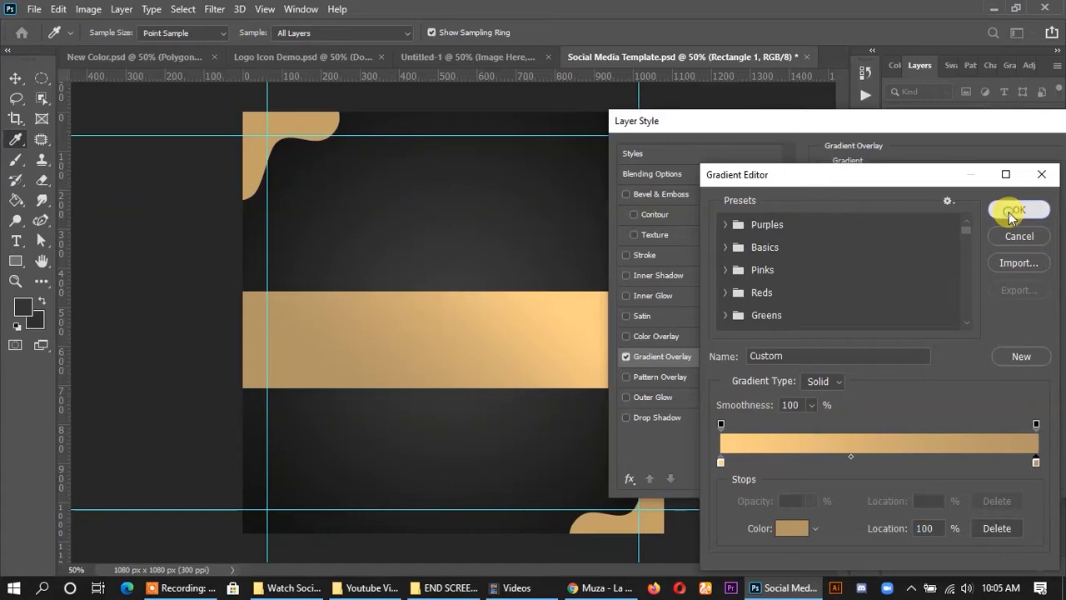
pyautogui.click(1009, 215)
# Save the band's gold gradient as a new preset named Custom and apply the band's layer style.
pyautogui.click(937, 224)
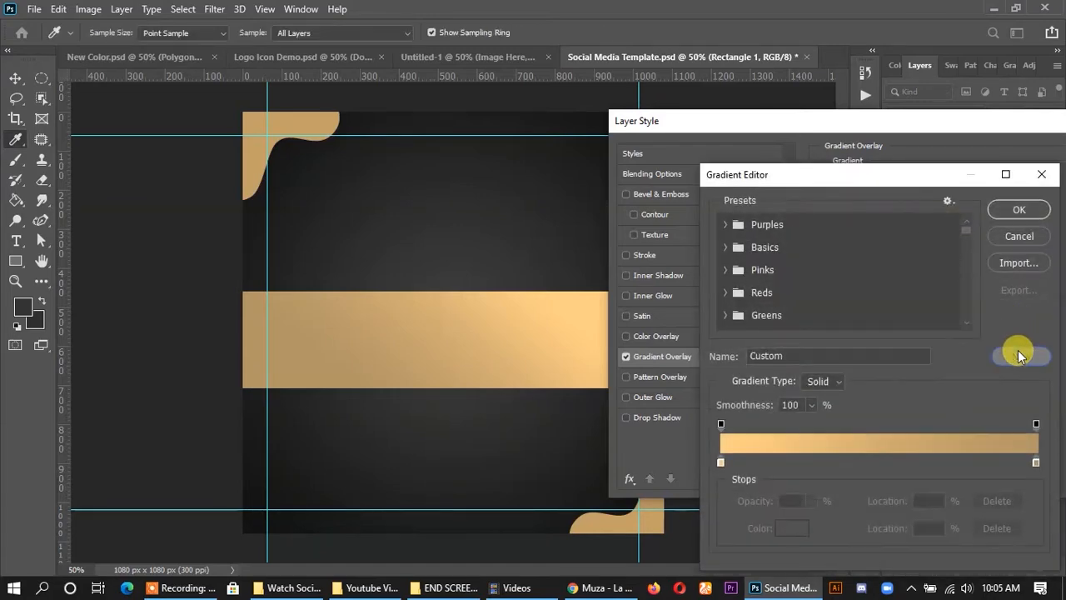
pyautogui.click(1018, 355)
pyautogui.click(1019, 209)
pyautogui.moveTo(889, 123); pyautogui.dragTo(677, 161)
pyautogui.click(921, 193)
# Apply the same gold Gradient Overlay to the upper-left corner shape on the Shape 1 layer.
pyautogui.click(286, 130)
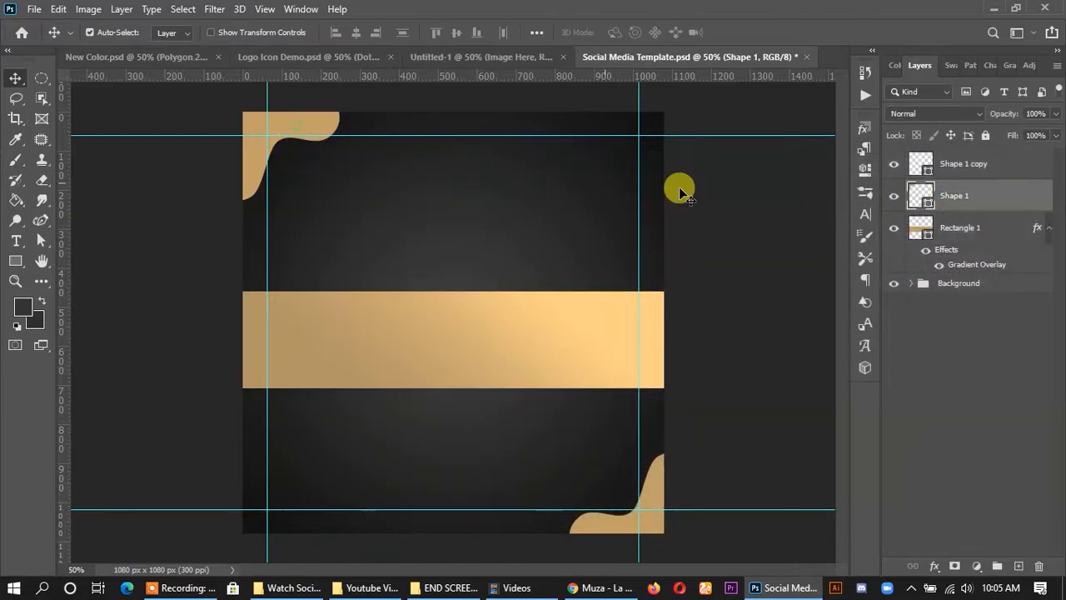
pyautogui.rightClick(970, 199)
pyautogui.click(812, 22)
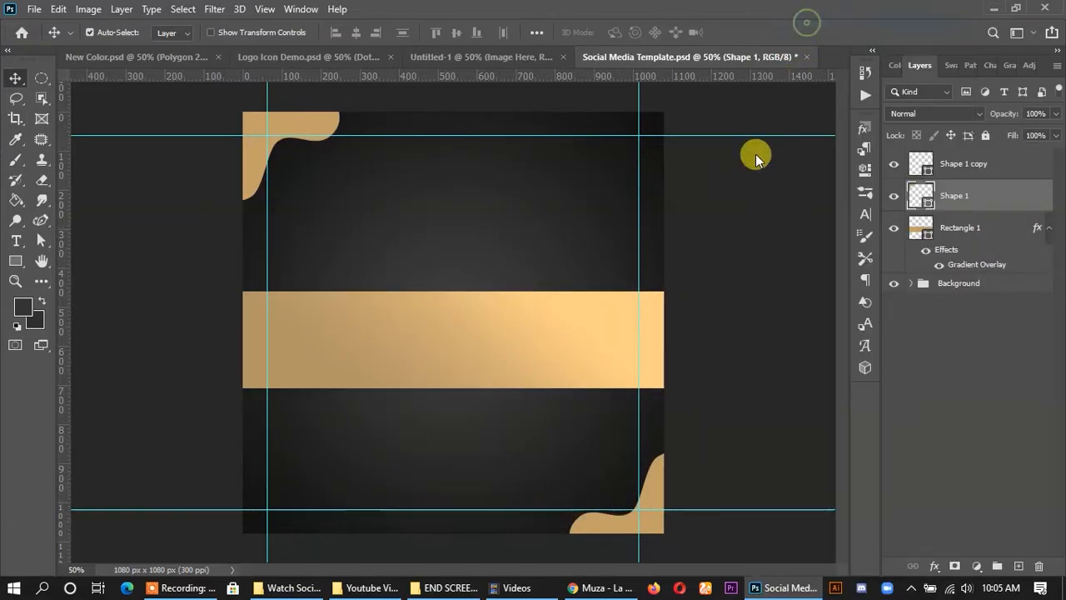
pyautogui.click(447, 397)
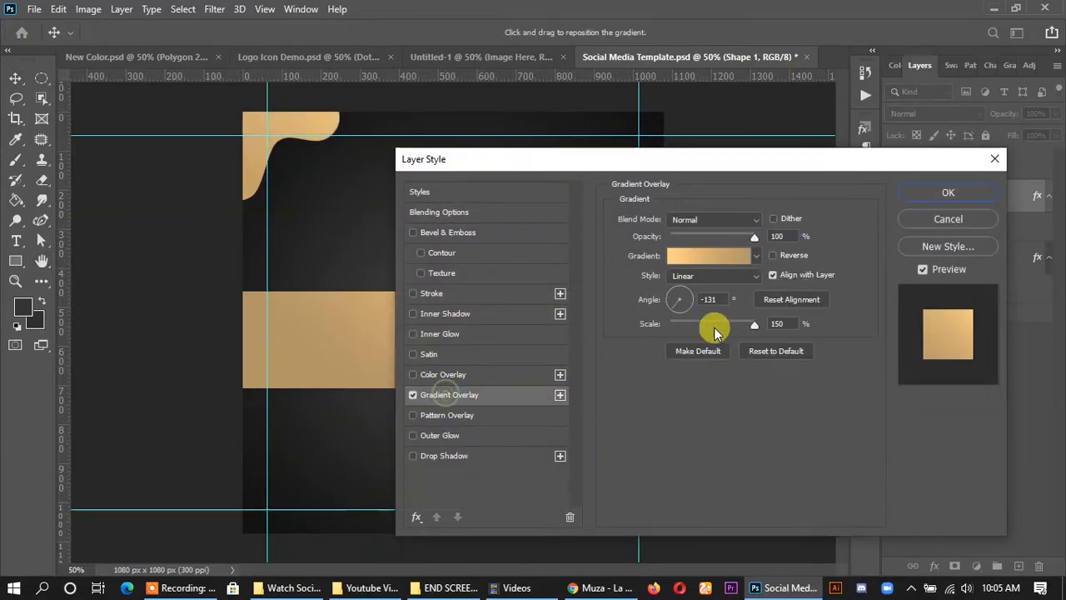
pyautogui.click(935, 188)
# Apply the same gold Gradient Overlay to the lower-right corner shape on the Shape 1 copy layer.
pyautogui.click(961, 160)
pyautogui.rightClick(957, 159)
pyautogui.click(796, 20)
pyautogui.click(454, 395)
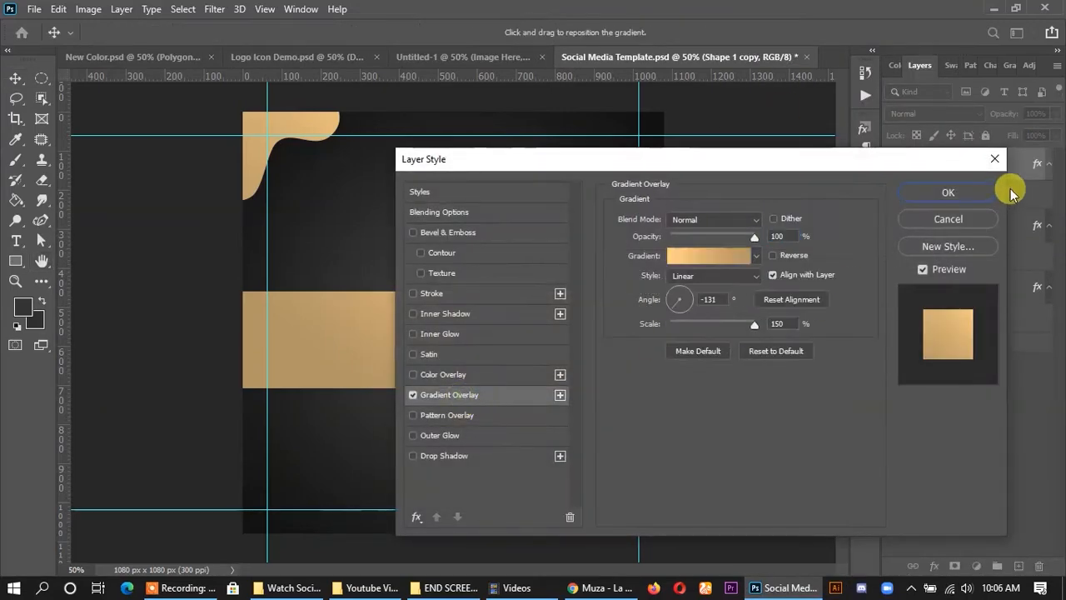
pyautogui.click(942, 195)
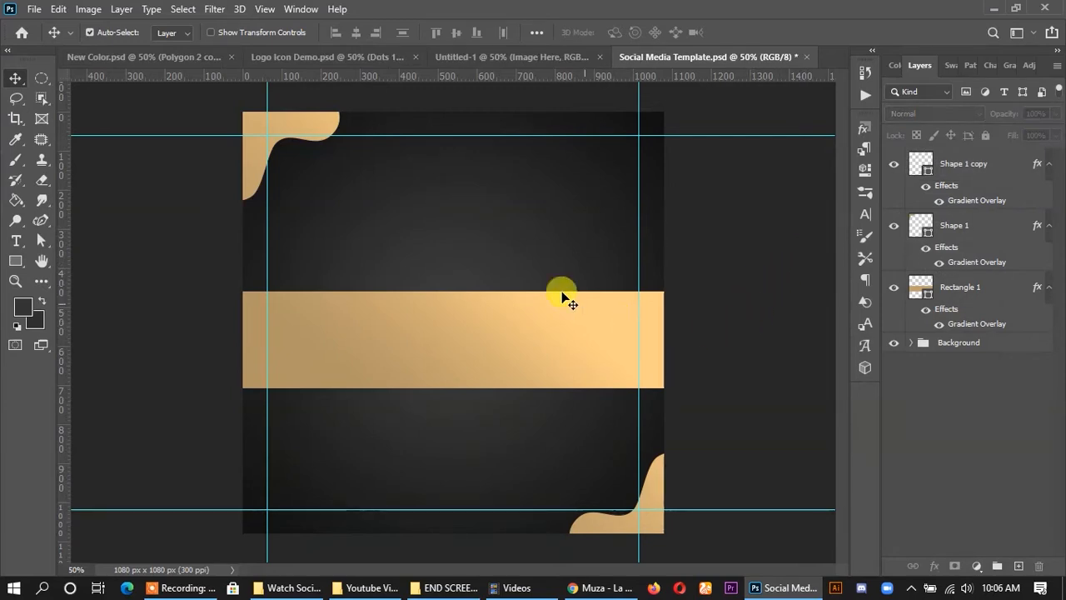
# Hide the band and both corner shape layers, and draw a new square about 156 px wide near the canvas centre.
pyautogui.moveTo(893, 163); pyautogui.dragTo(872, 306)
pyautogui.click(15, 261)
pyautogui.moveTo(367, 253); pyautogui.dragTo(428, 314)
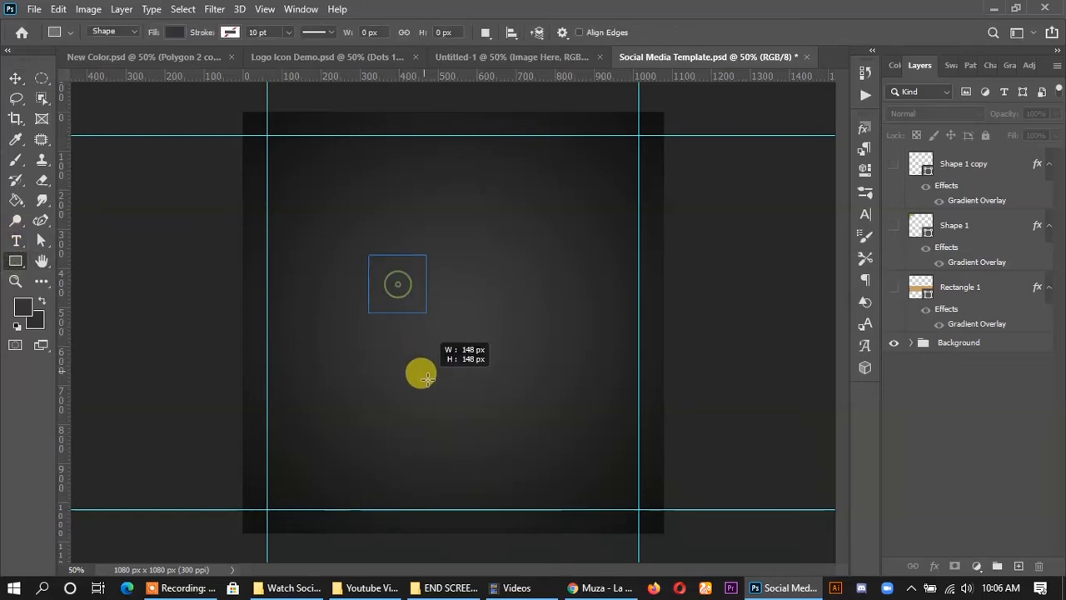
pyautogui.click(818, 119)
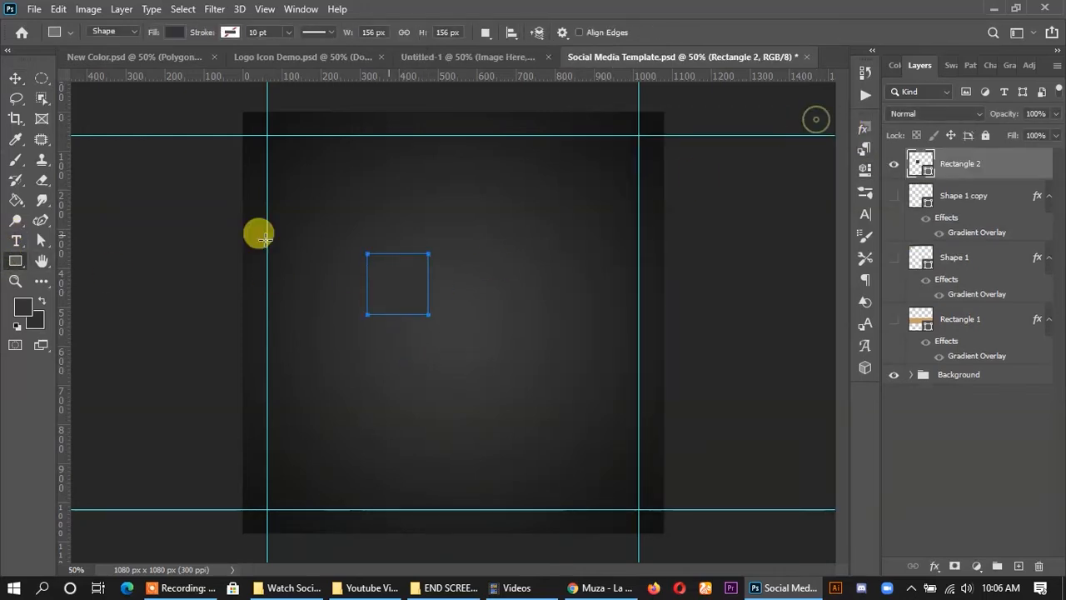
# Stretch the new square to the full canvas height and move it near the canvas's left edge as a vertical strip.
pyautogui.click(15, 81)
pyautogui.hotkey('ctrl', 't')
pyautogui.moveTo(398, 314); pyautogui.dragTo(398, 533)
pyautogui.moveTo(398, 254); pyautogui.dragTo(398, 112)
pyautogui.moveTo(364, 323); pyautogui.dragTo(345, 350)
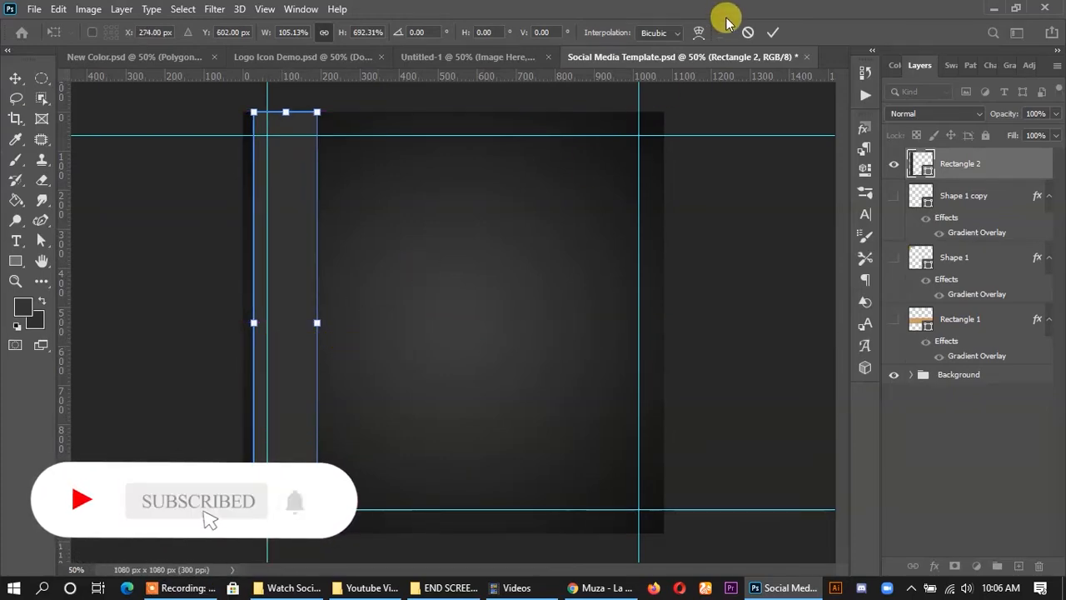
pyautogui.click(772, 32)
# Apply a Gradient Overlay to the vertical strip using the black-to-transparent gradient preset.
pyautogui.rightClick(960, 161)
pyautogui.click(804, 23)
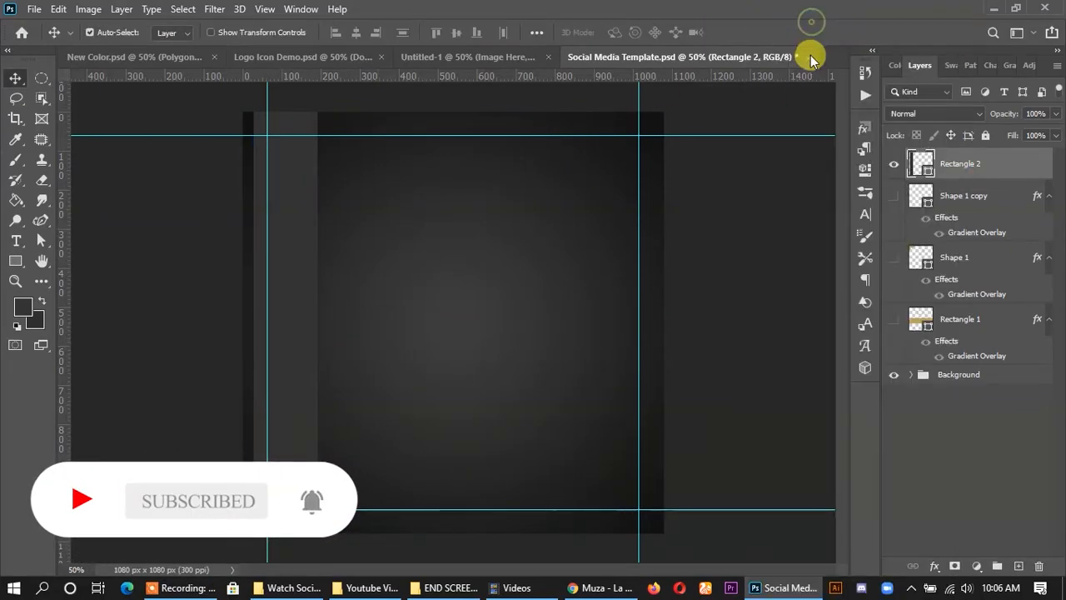
pyautogui.click(442, 397)
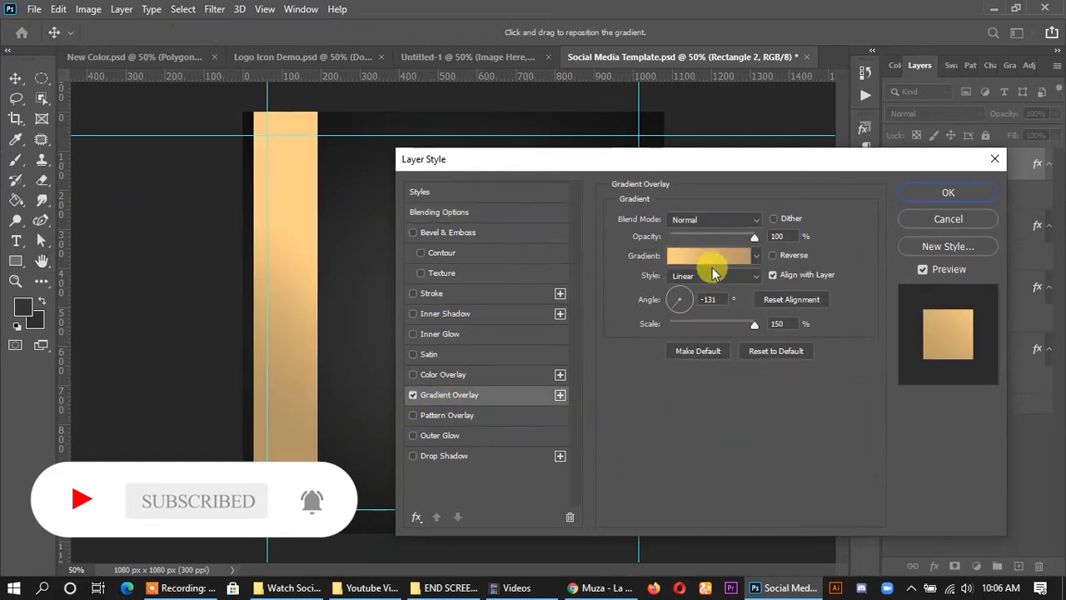
pyautogui.click(685, 256)
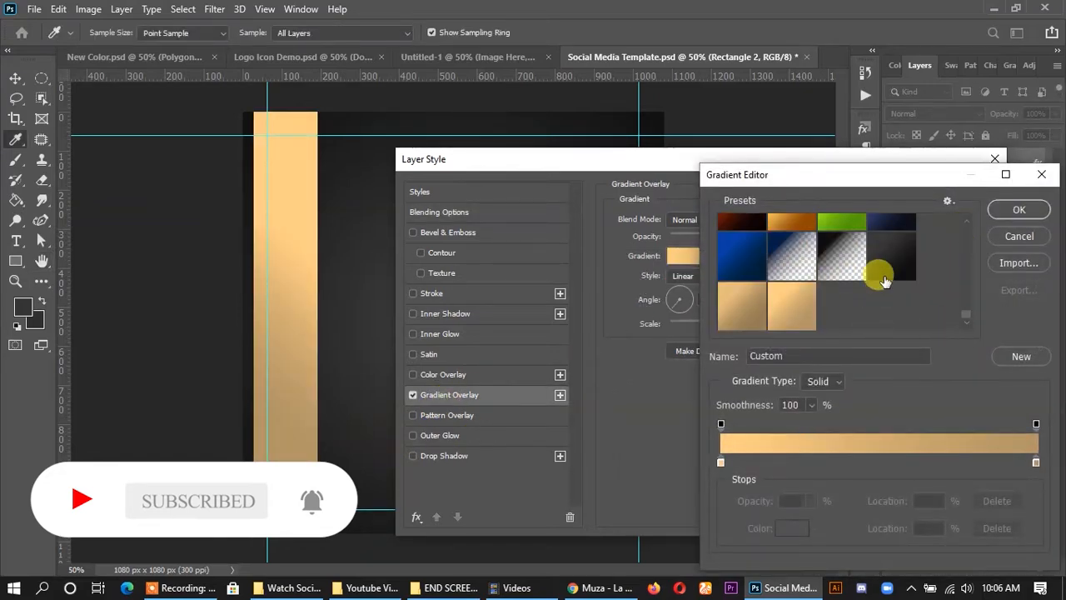
pyautogui.click(840, 248)
pyautogui.click(1015, 209)
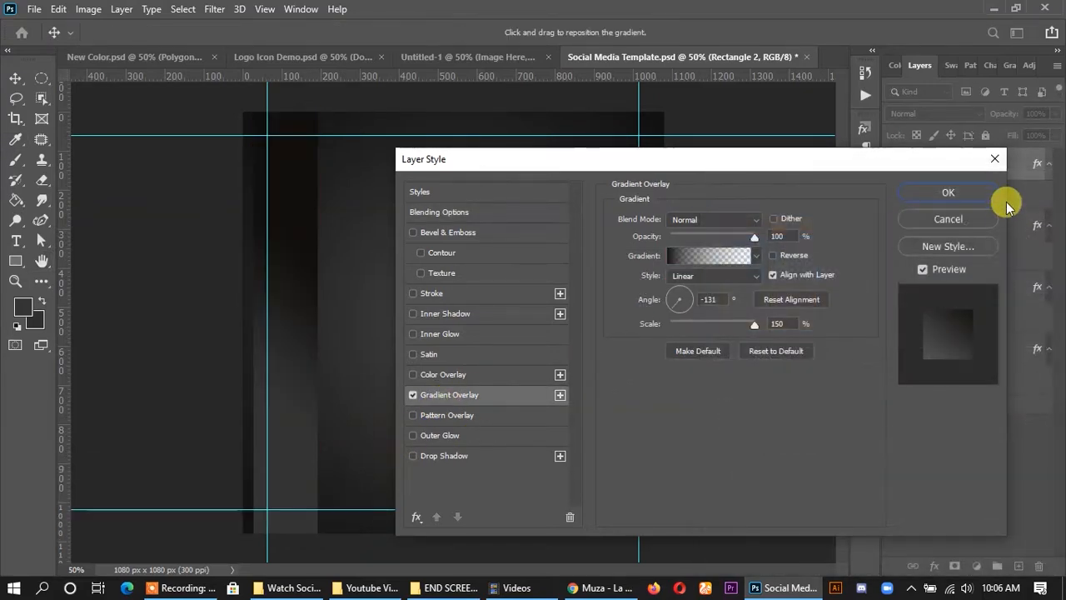
pyautogui.click(949, 198)
# Set the vertical strip's fill to no color.
pyautogui.click(41, 239)
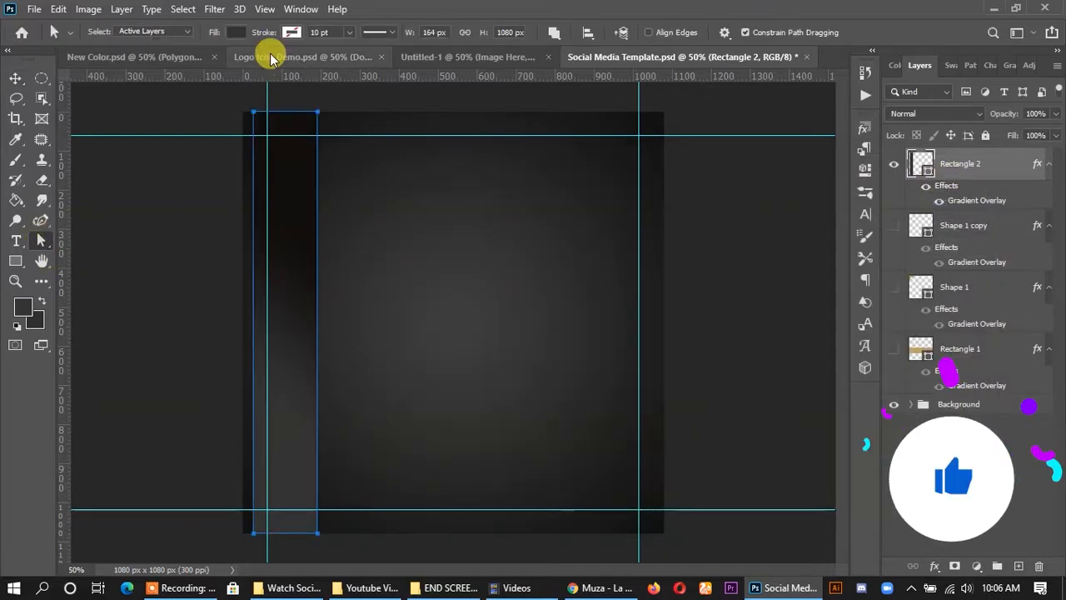
pyautogui.click(236, 31)
pyautogui.click(144, 59)
pyautogui.click(762, 345)
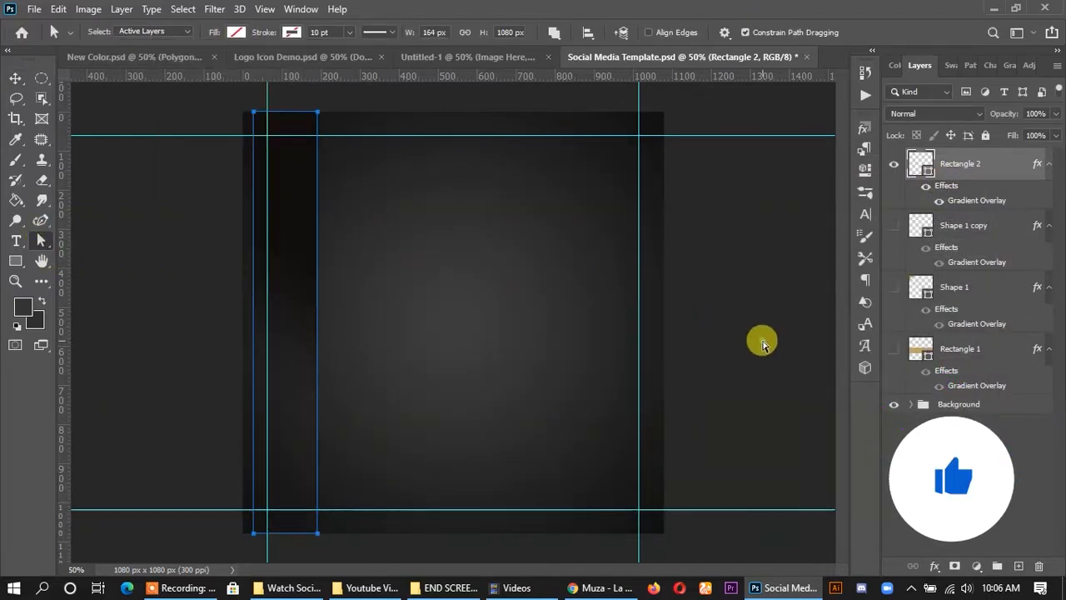
# Set the angle of the strip's Gradient Overlay to -90 degrees and apply the layer style.
pyautogui.click(20, 79)
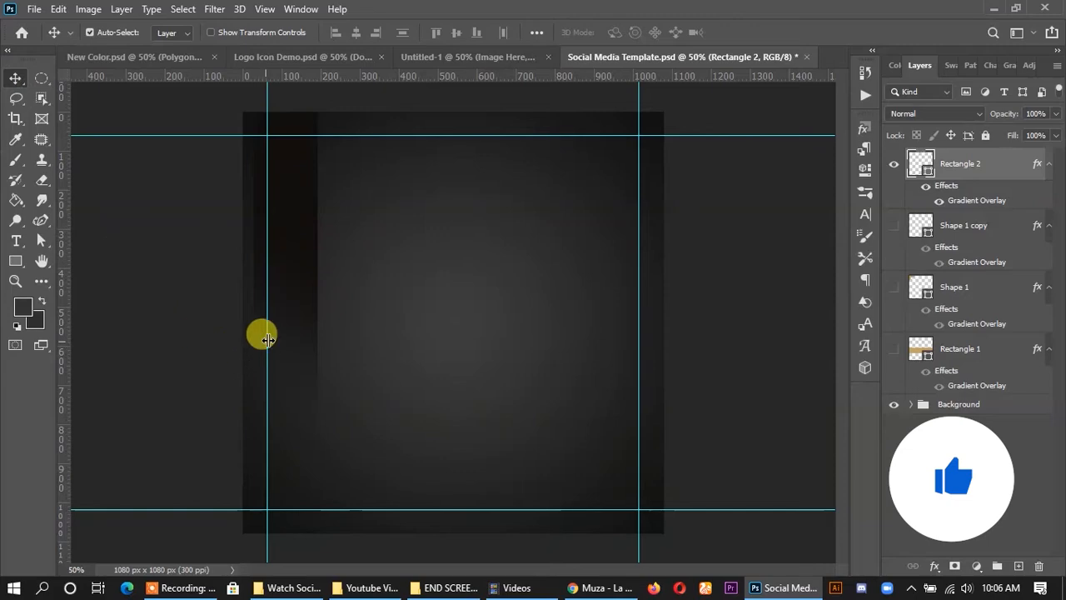
pyautogui.rightClick(1012, 181)
pyautogui.click(795, 25)
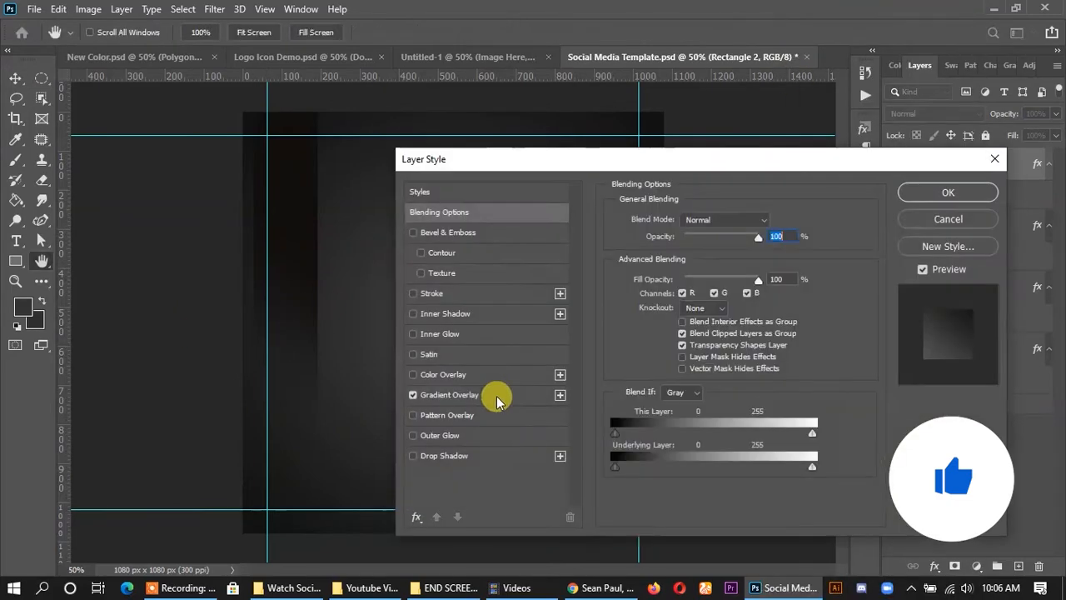
pyautogui.click(497, 398)
pyautogui.moveTo(687, 152); pyautogui.dragTo(841, 127)
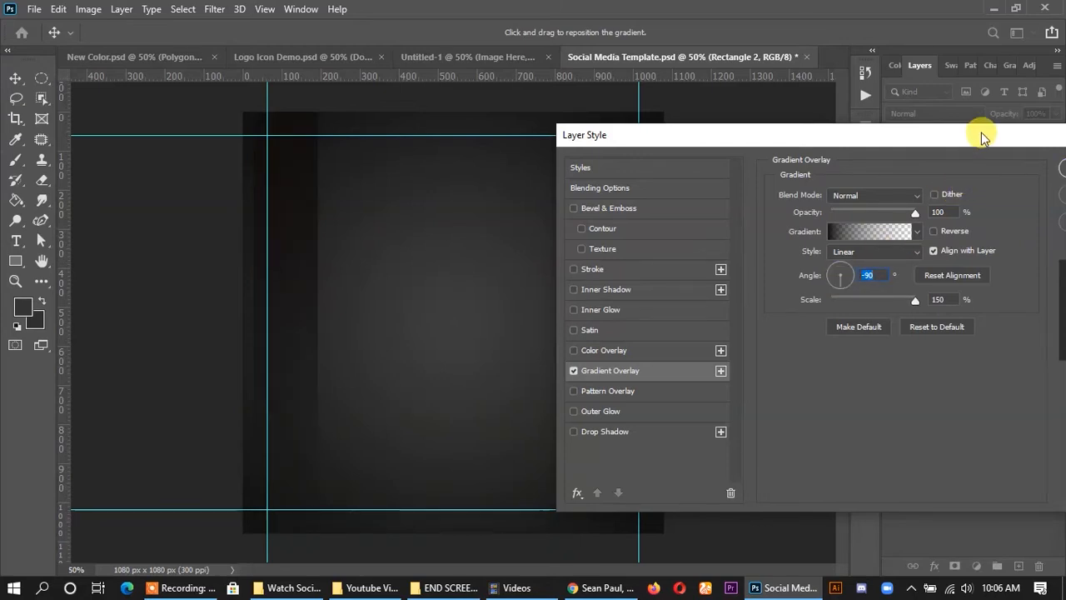
pyautogui.moveTo(981, 133); pyautogui.dragTo(809, 138)
pyautogui.click(948, 170)
# Duplicate the vertical strip four times and spread the copies evenly across the canvas width.
pyautogui.moveTo(282, 298); pyautogui.dragTo(621, 312)
pyautogui.hotkey('ctrl', 'j')
pyautogui.hotkey('ctrl', 'j')
pyautogui.hotkey('ctrl', 'j')
pyautogui.hotkey('ctrl', 'j')
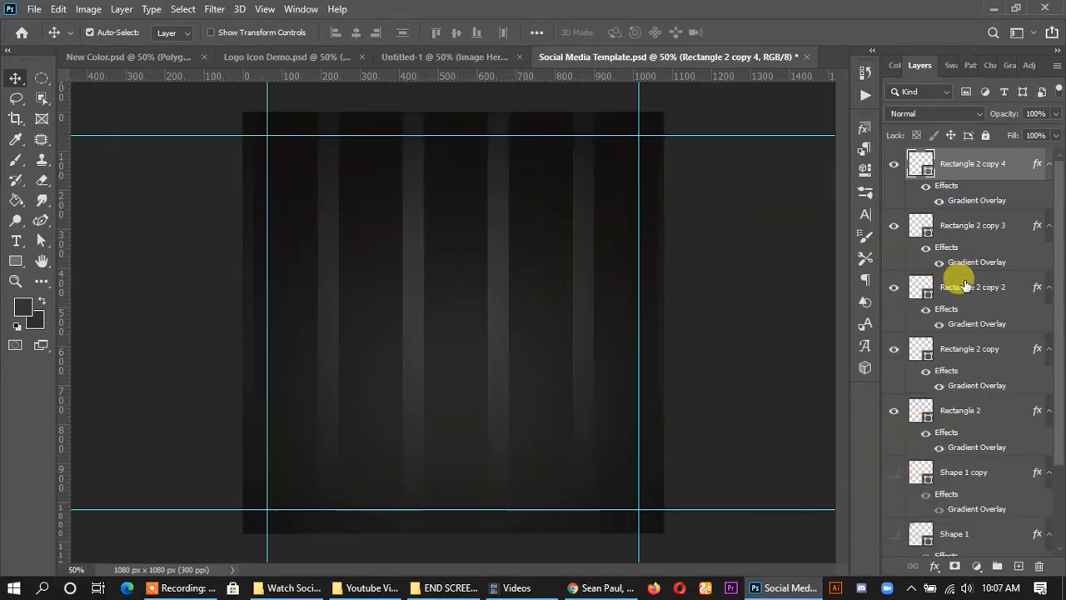
# Rotate all five strips together by about 9 degrees and scale them to about 120%.
pyautogui.keyDown('shift'); pyautogui.click(968, 419); pyautogui.keyUp('shift')
pyautogui.hotkey('ctrl', 't')
pyautogui.moveTo(692, 302); pyautogui.dragTo(692, 370)
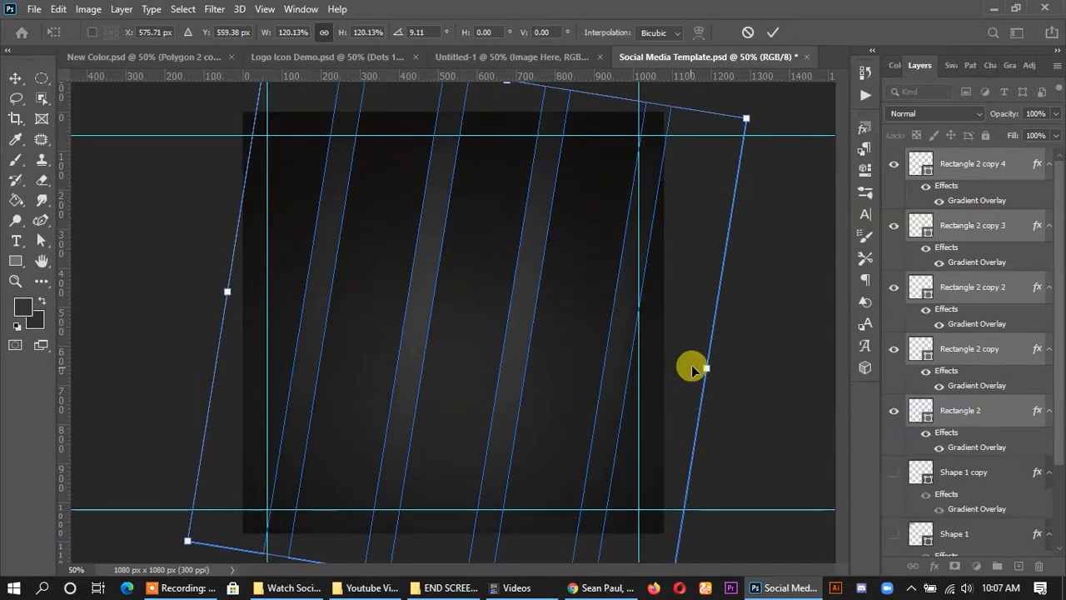
pyautogui.click(773, 35)
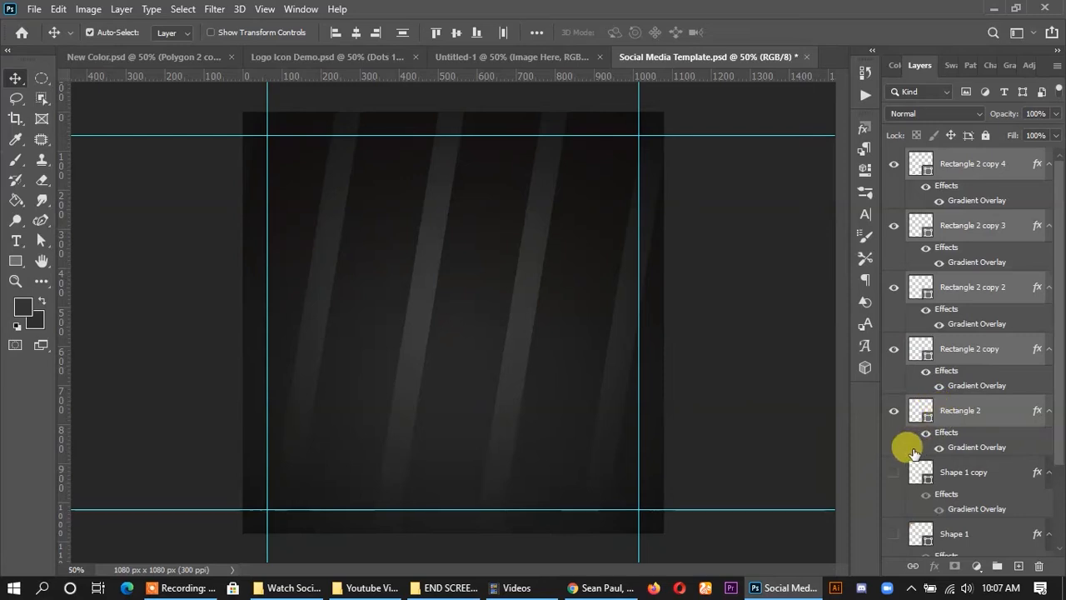
# Show the lower-right corner shape and move the five strip layers below the Rectangle 1 band layer.
pyautogui.click(894, 472)
pyautogui.scroll(-1, 950, 441)
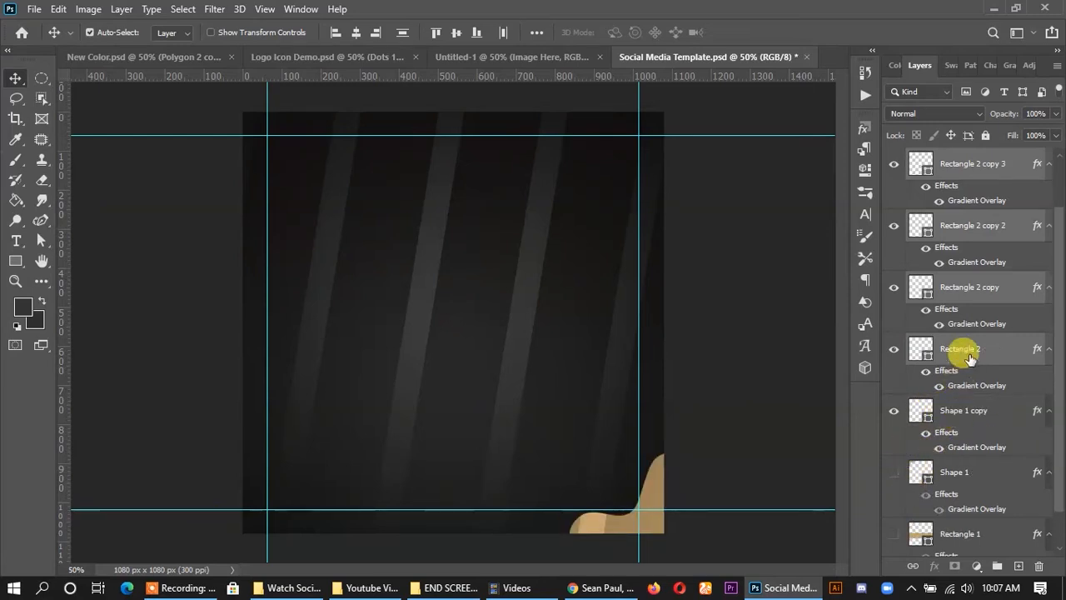
pyautogui.moveTo(969, 381); pyautogui.dragTo(960, 504)
pyautogui.scroll(-1, 958, 497)
pyautogui.scroll(1, 960, 487)
pyautogui.moveTo(960, 440); pyautogui.dragTo(957, 521)
pyautogui.scroll(1, 916, 383)
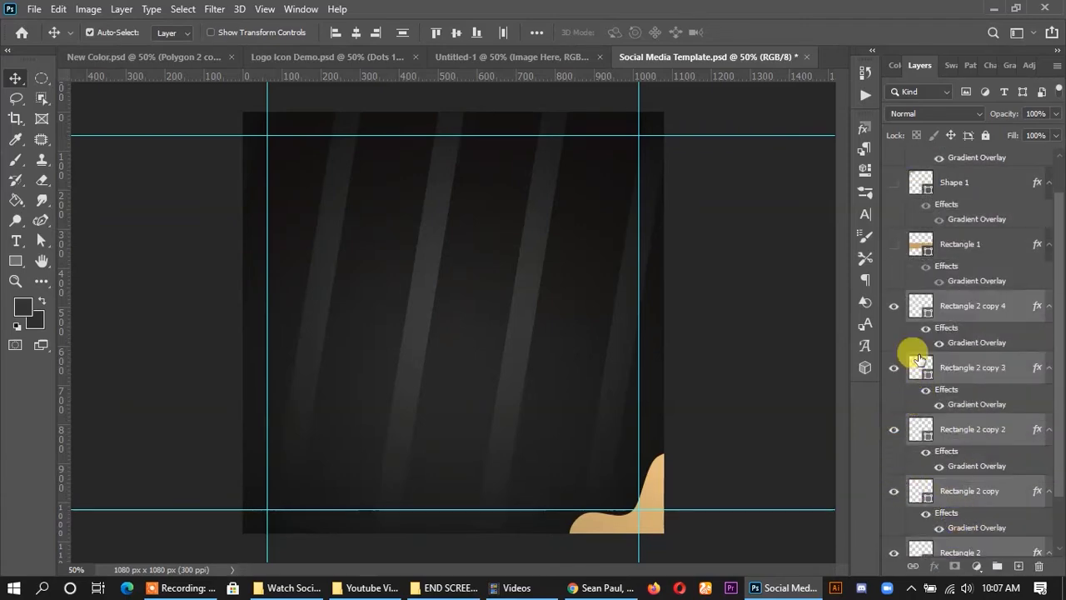
# Show the gold band and the upper-left corner shape again.
pyautogui.click(893, 244)
pyautogui.scroll(1, 892, 273)
pyautogui.click(894, 227)
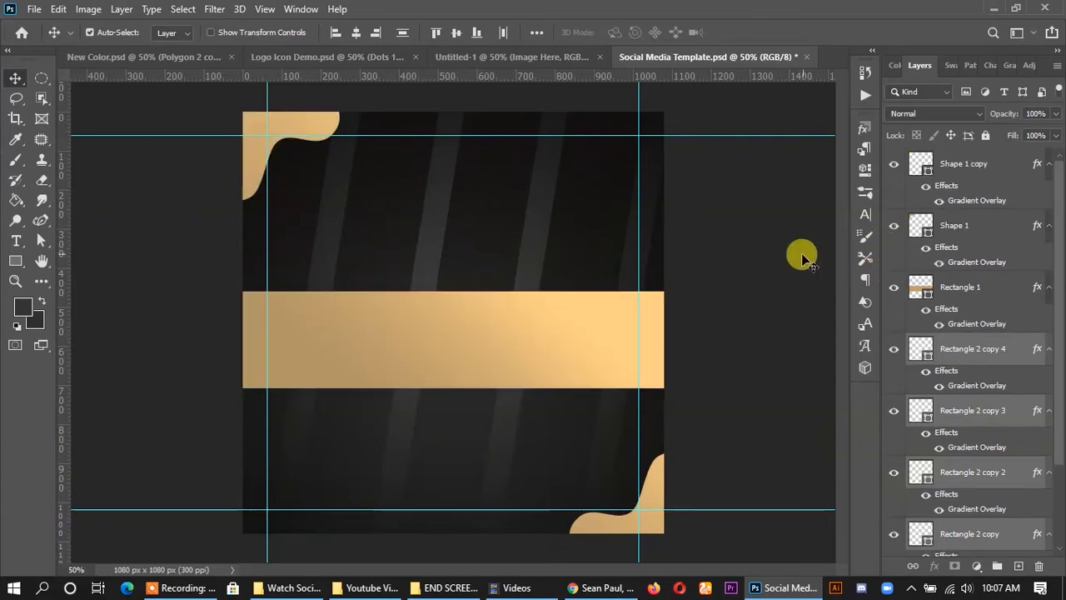
# Move the gold band slightly upward on the canvas.
pyautogui.click(795, 259)
pyautogui.scroll(-1, 673, 315)
pyautogui.scroll(1, 672, 315)
pyautogui.click(530, 349)
pyautogui.moveTo(530, 354); pyautogui.dragTo(528, 344)
pyautogui.click(761, 352)
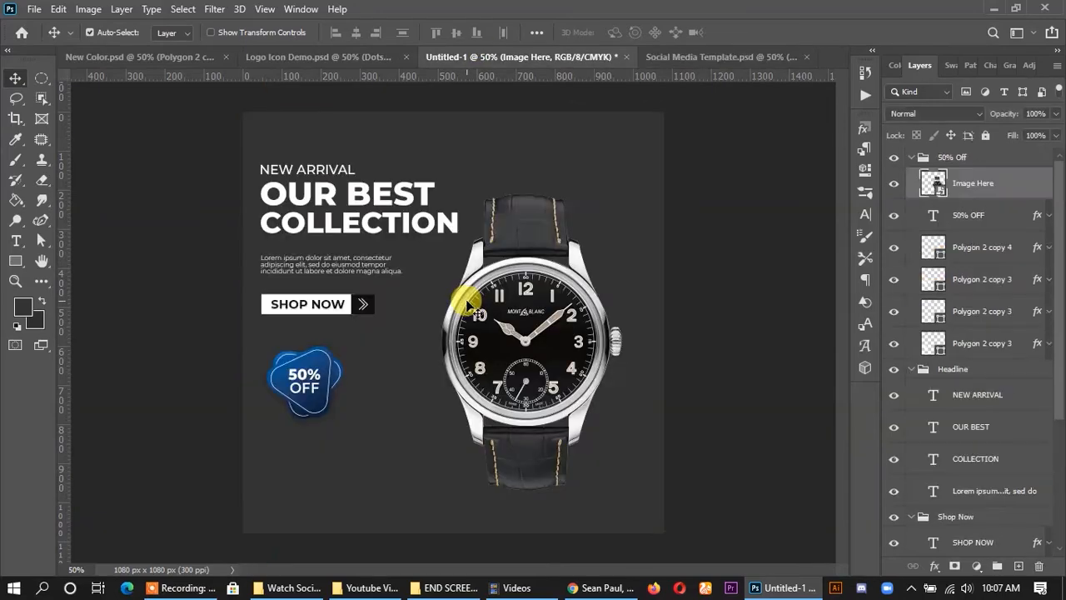
# Copy the watch image from the Untitled-1 document into the template, placing it over the right part of the gold band.
pyautogui.moveTo(526, 311); pyautogui.dragTo(568, 332)
pyautogui.moveTo(571, 336); pyautogui.dragTo(572, 333)
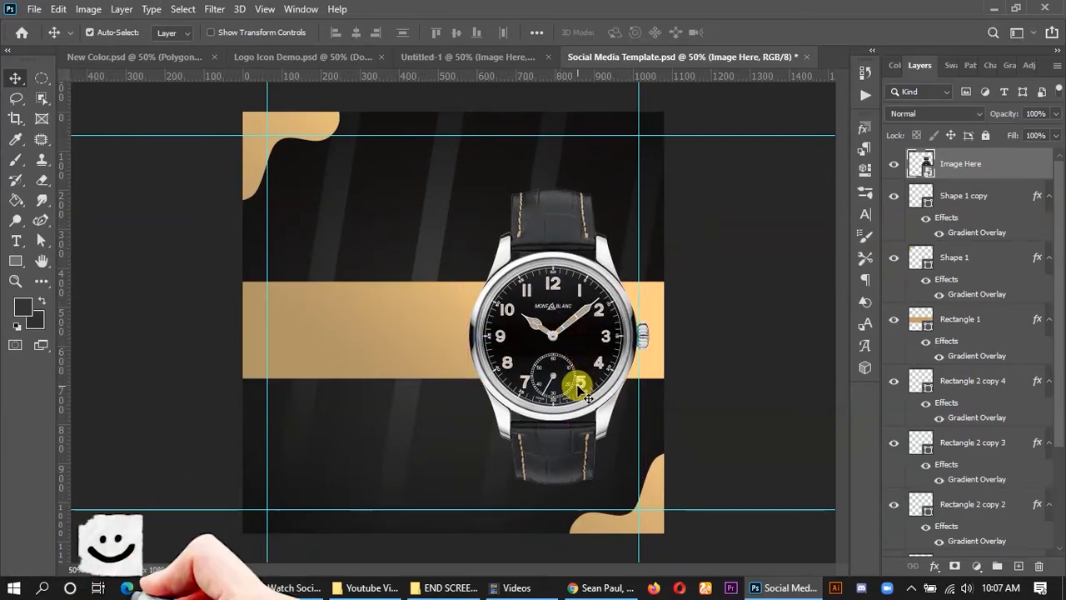
# Copy the NEW ARRIVAL, OUR BEST and COLLECTION text layers from Untitled-1 into the template, placing them on the left part of the band.
pyautogui.click(458, 65)
pyautogui.click(327, 169)
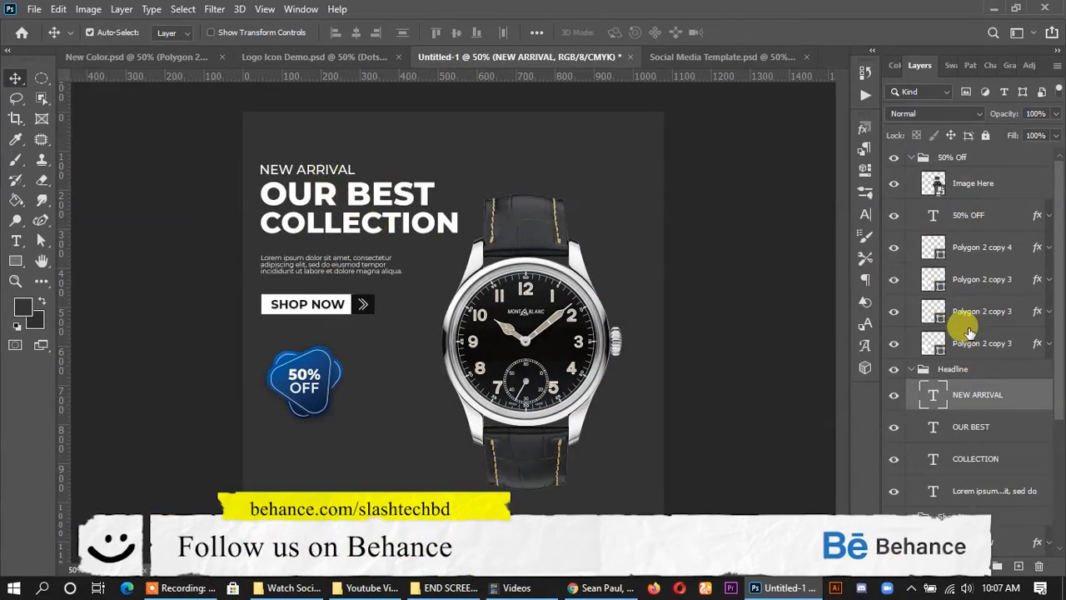
pyautogui.keyDown('shift'); pyautogui.click(975, 469); pyautogui.keyUp('shift')
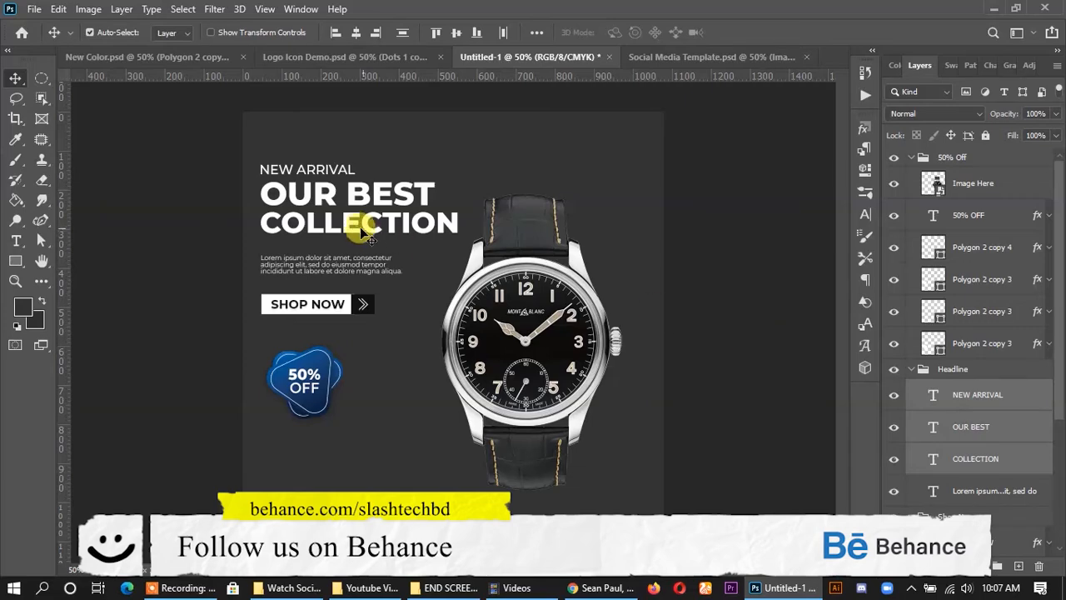
pyautogui.moveTo(354, 232); pyautogui.dragTo(598, 41)
pyautogui.moveTo(652, 61); pyautogui.dragTo(389, 333)
pyautogui.hotkey('ctrl', 't')
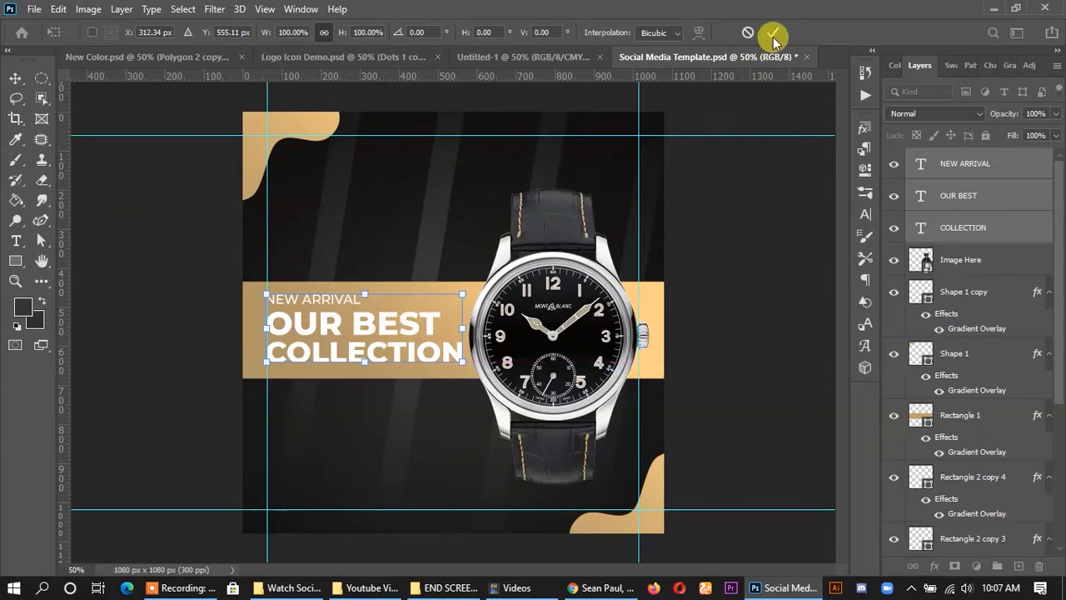
pyautogui.click(773, 37)
# Replace the OUR BEST text with MODERN.
pyautogui.click(348, 324)
pyautogui.doubleClick(349, 324)
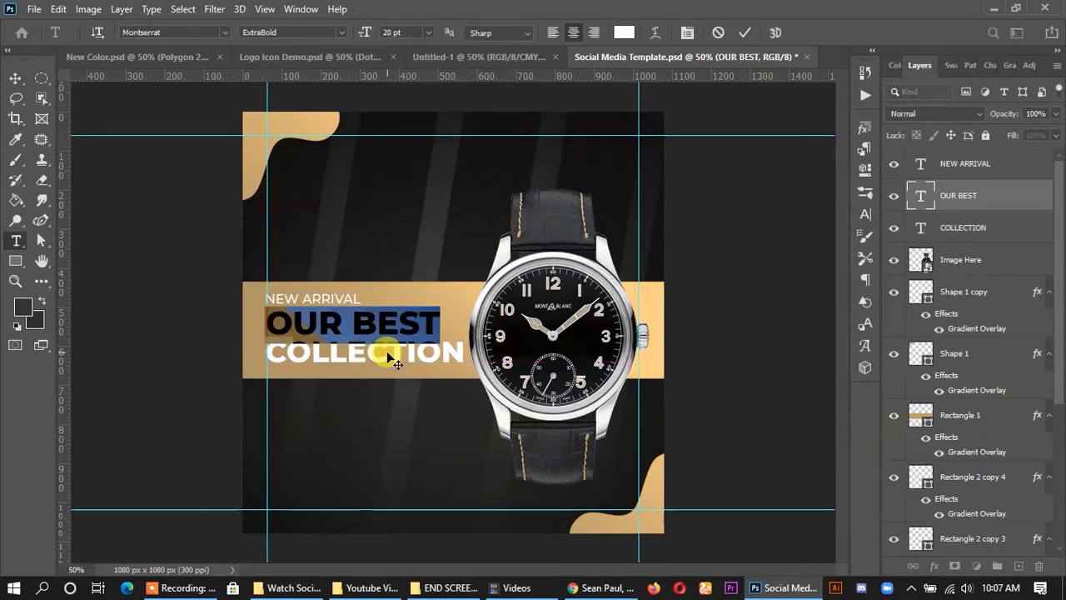
pyautogui.write('MOE')
pyautogui.press('BackSpace')
pyautogui.write('DERN')
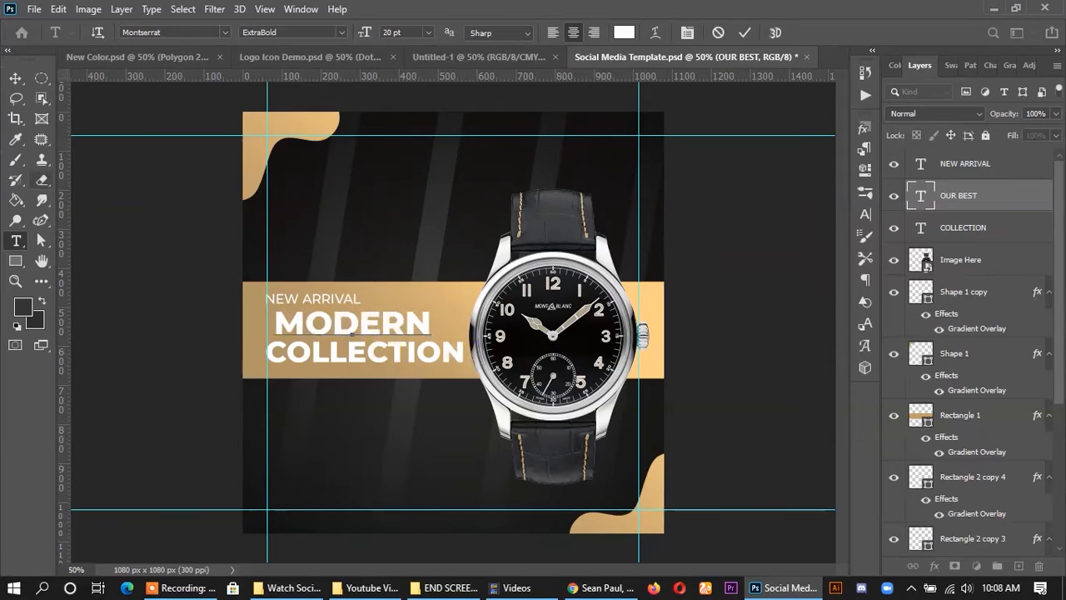
pyautogui.click(16, 77)
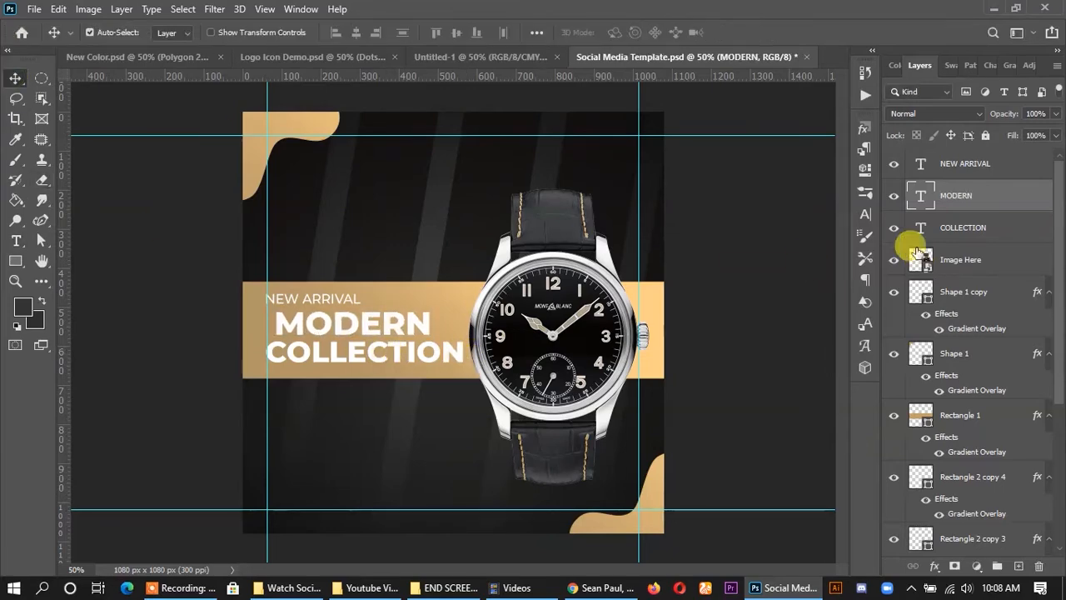
# Change the MODERN text color to the dark background shade 201e1d.
pyautogui.click(865, 216)
pyautogui.click(823, 215)
pyautogui.click(460, 261)
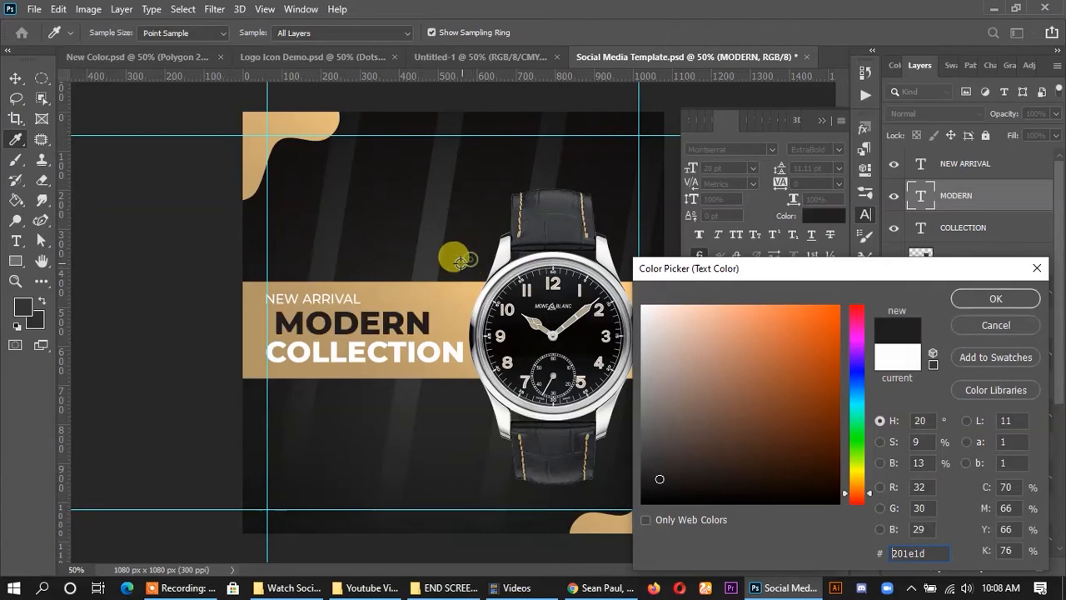
pyautogui.click(994, 300)
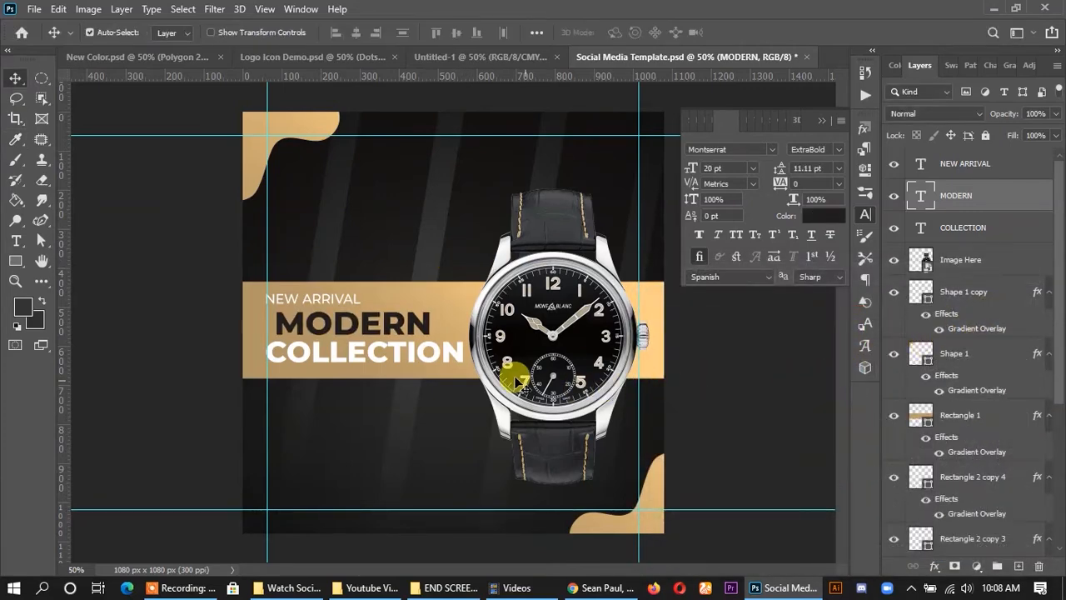
# Replace the COLLECTION text with WATCH.
pyautogui.doubleClick(403, 344)
pyautogui.write('WA')
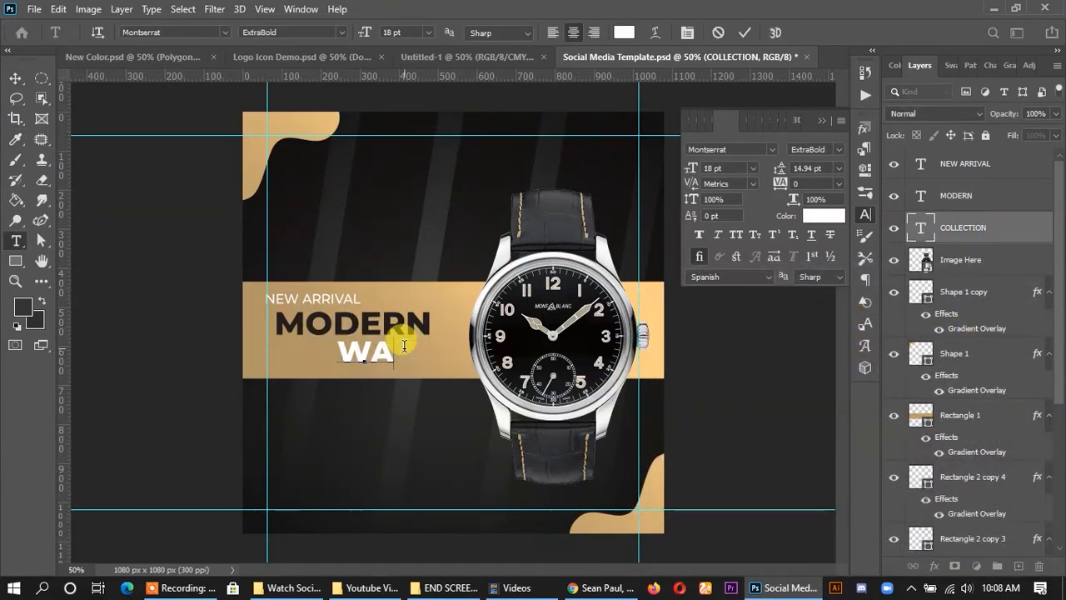
pyautogui.write('TCH')
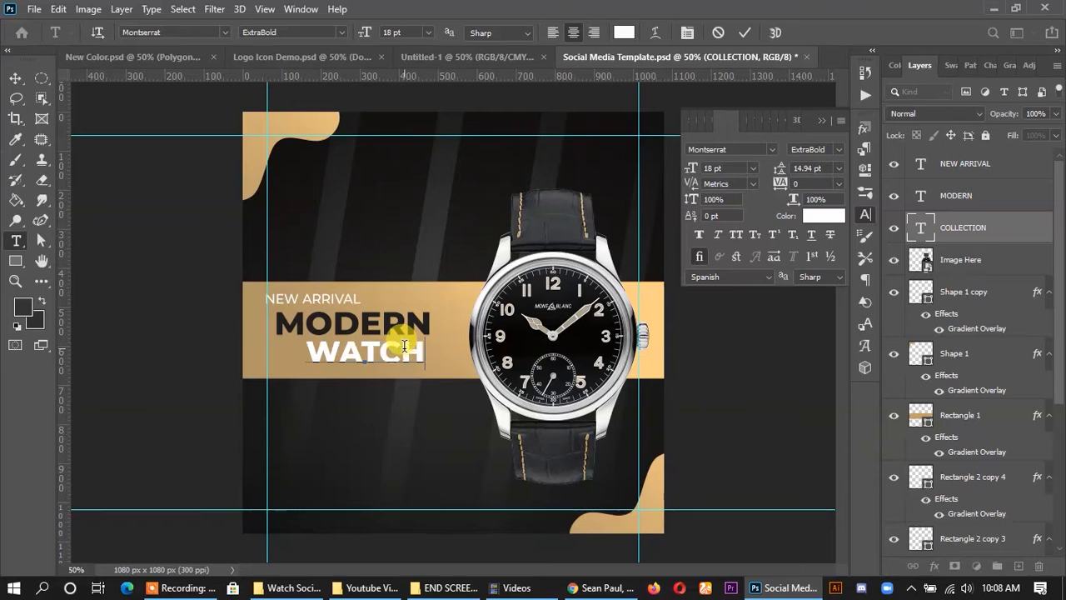
pyautogui.click(744, 32)
# Align the left edges of the three headline text layers and nudge them slightly right and down.
pyautogui.keyDown('shift'); pyautogui.click(950, 163); pyautogui.keyUp('shift')
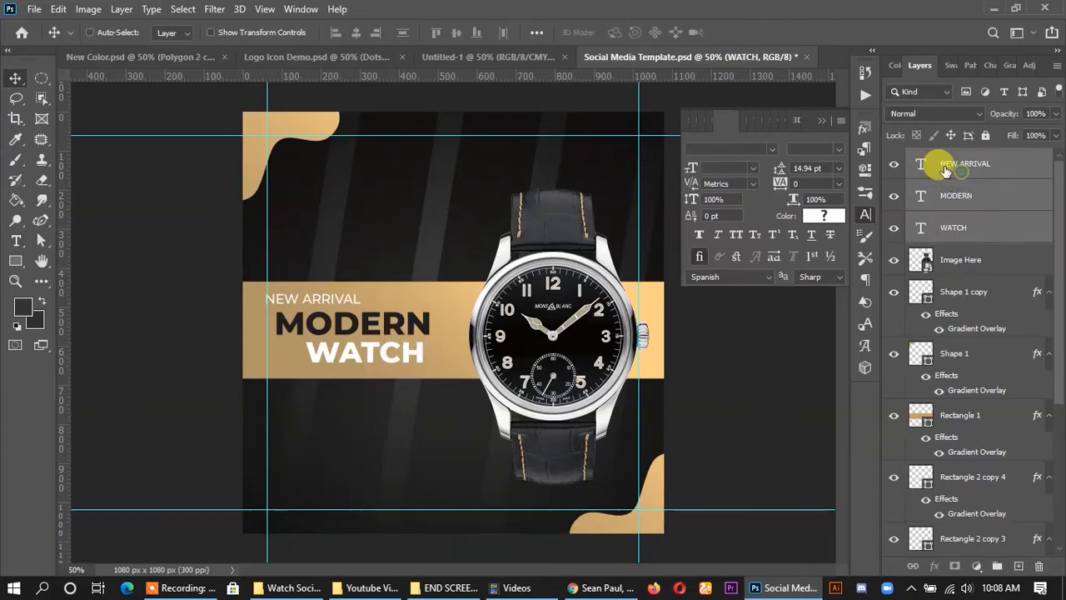
pyautogui.click(335, 33)
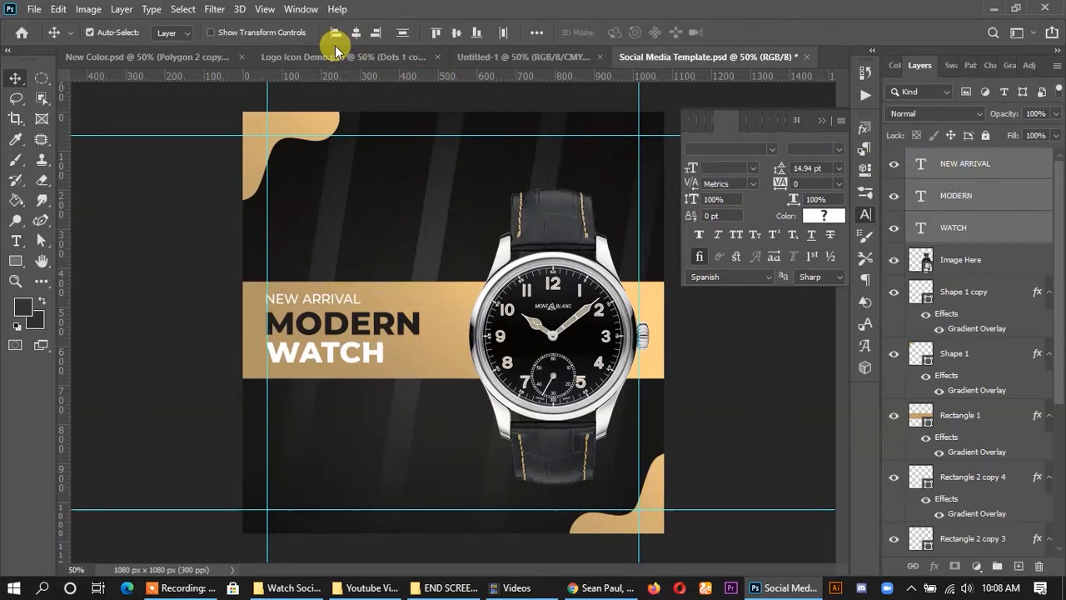
pyautogui.press('Right')
pyautogui.press('Down')
pyautogui.press('Down')
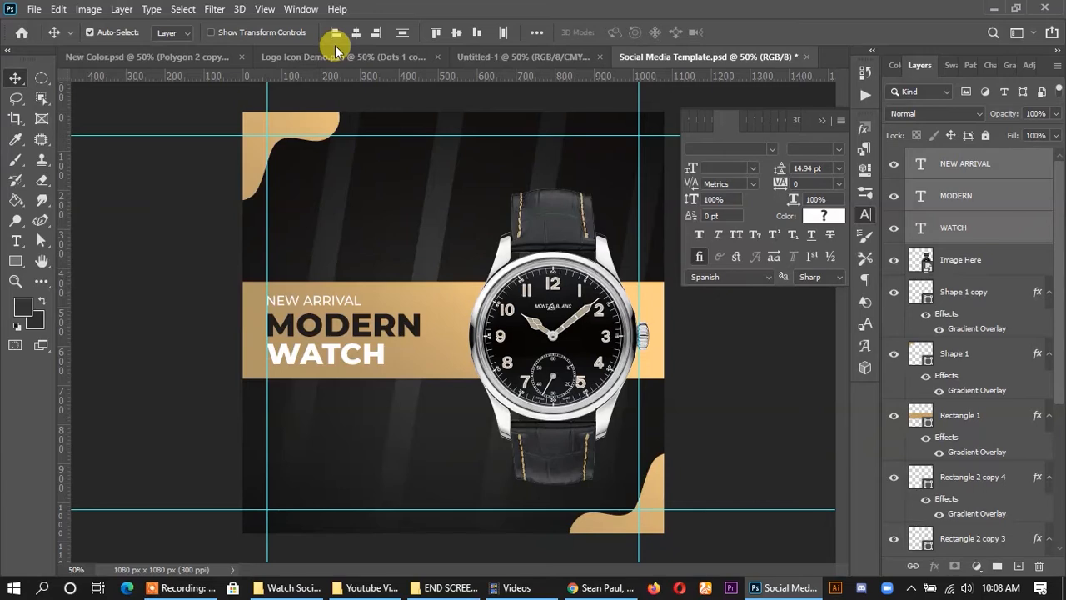
# Nudge the MODERN text slightly upward between the other two headline lines.
pyautogui.click(822, 123)
pyautogui.click(397, 314)
pyautogui.press('Up')
pyautogui.press('Up')
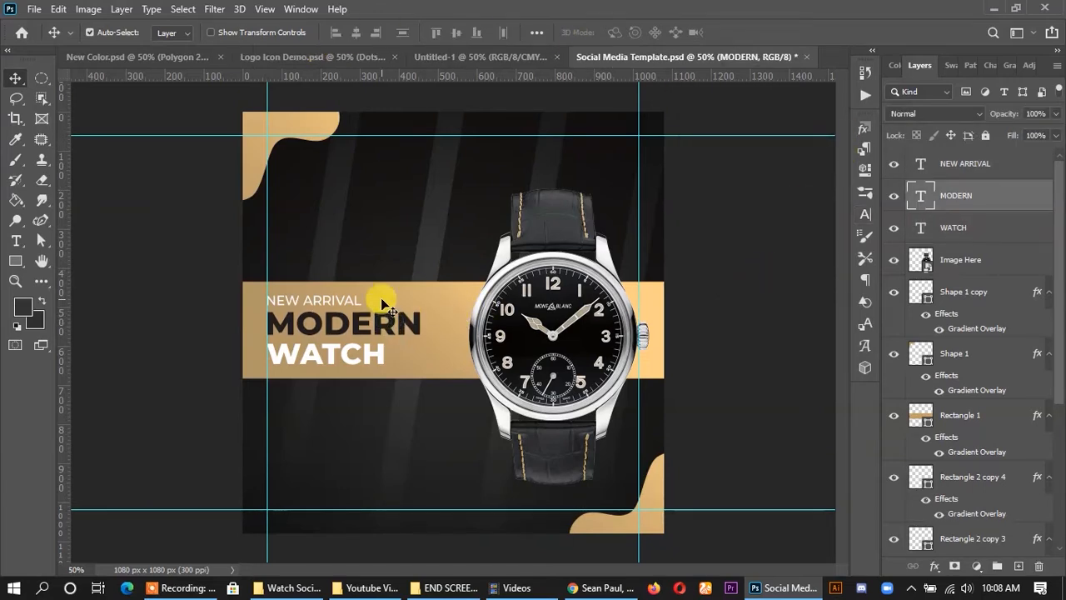
# Set the font size of the WATCH text to 20 pt.
pyautogui.click(338, 364)
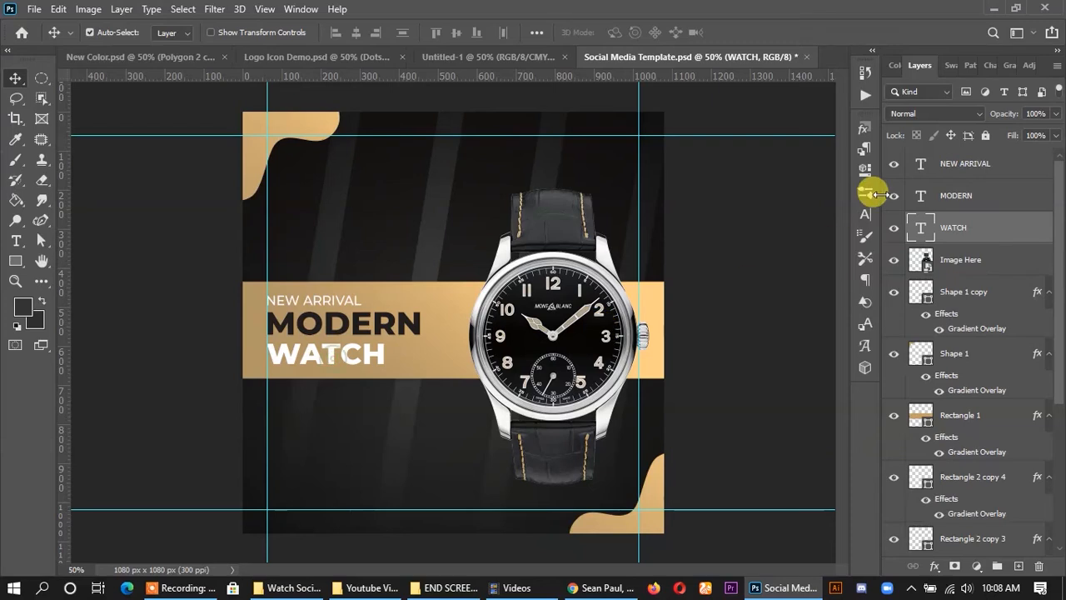
pyautogui.click(865, 214)
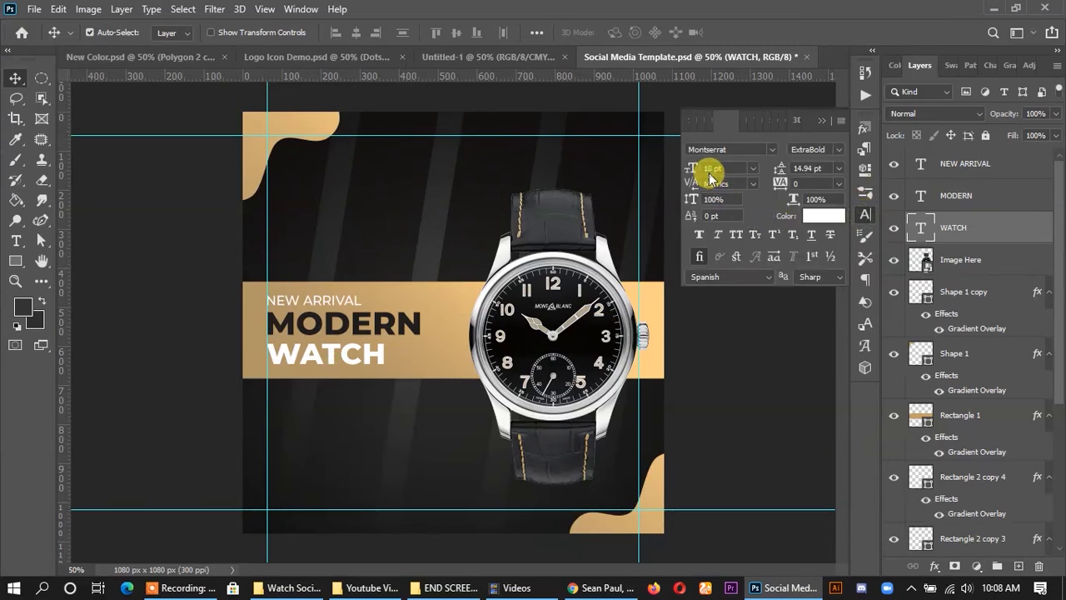
pyautogui.moveTo(694, 165); pyautogui.dragTo(711, 172)
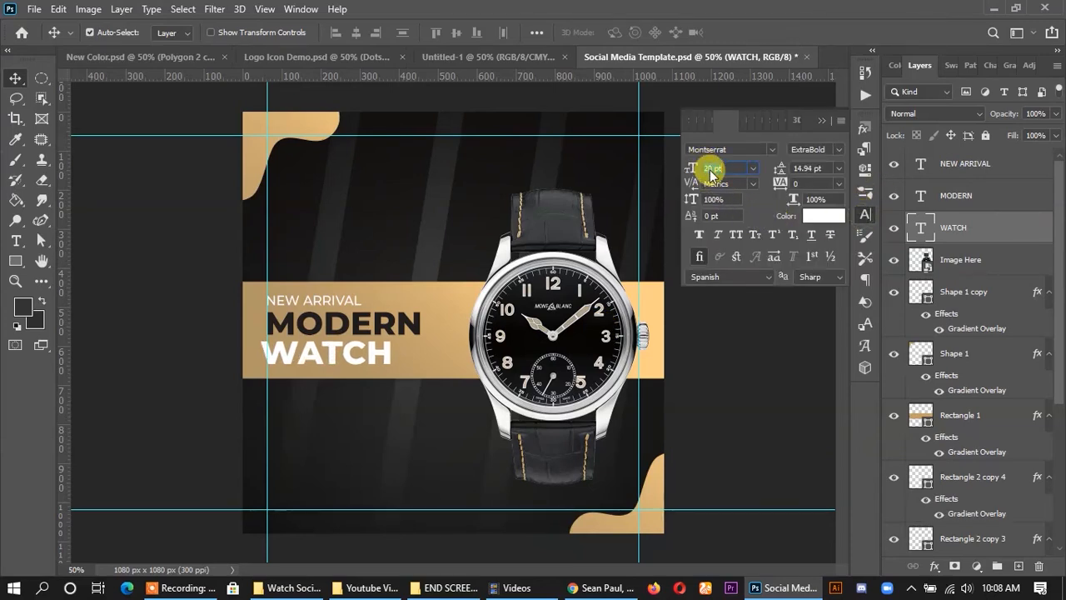
# Set the font size of the MODERN text to 22 pt.
pyautogui.click(822, 120)
pyautogui.click(954, 198)
pyautogui.click(864, 214)
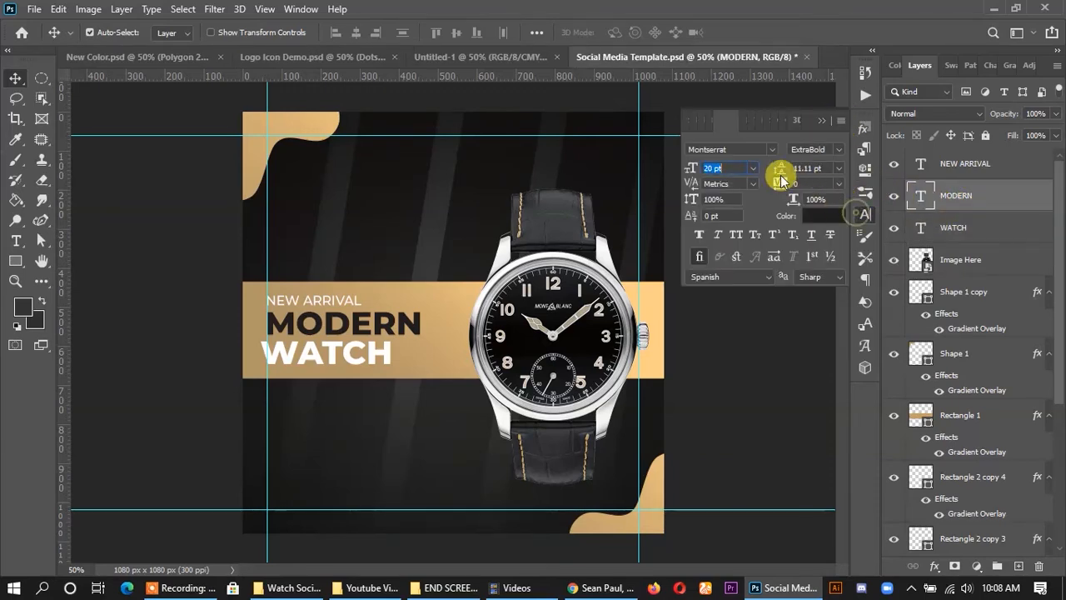
pyautogui.moveTo(696, 168); pyautogui.dragTo(708, 165)
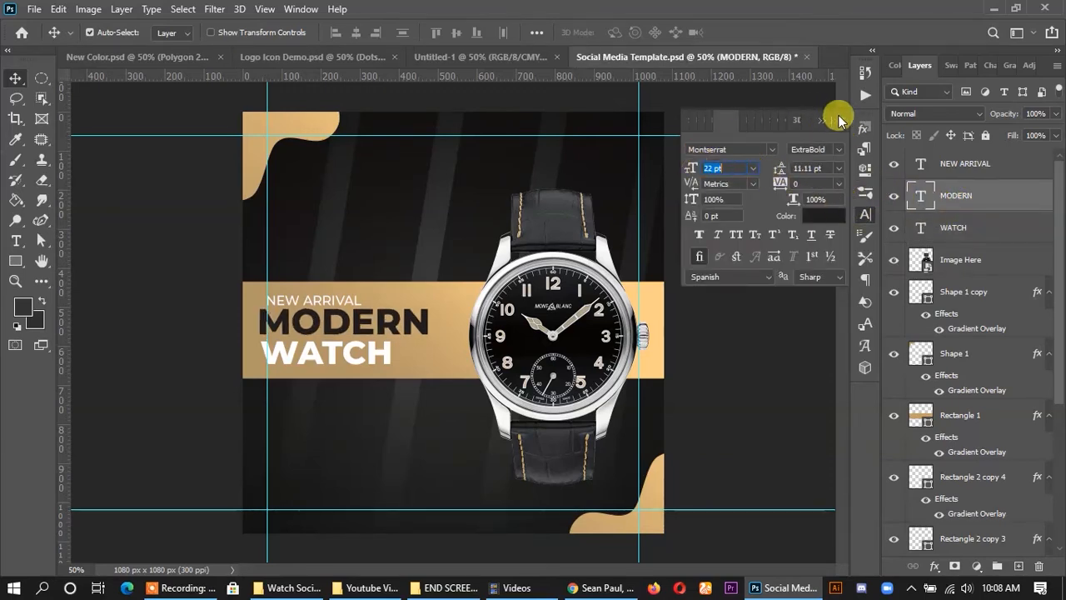
# Slightly increase the font size of the NEW ARRIVAL text.
pyautogui.click(822, 120)
pyautogui.click(945, 161)
pyautogui.click(865, 214)
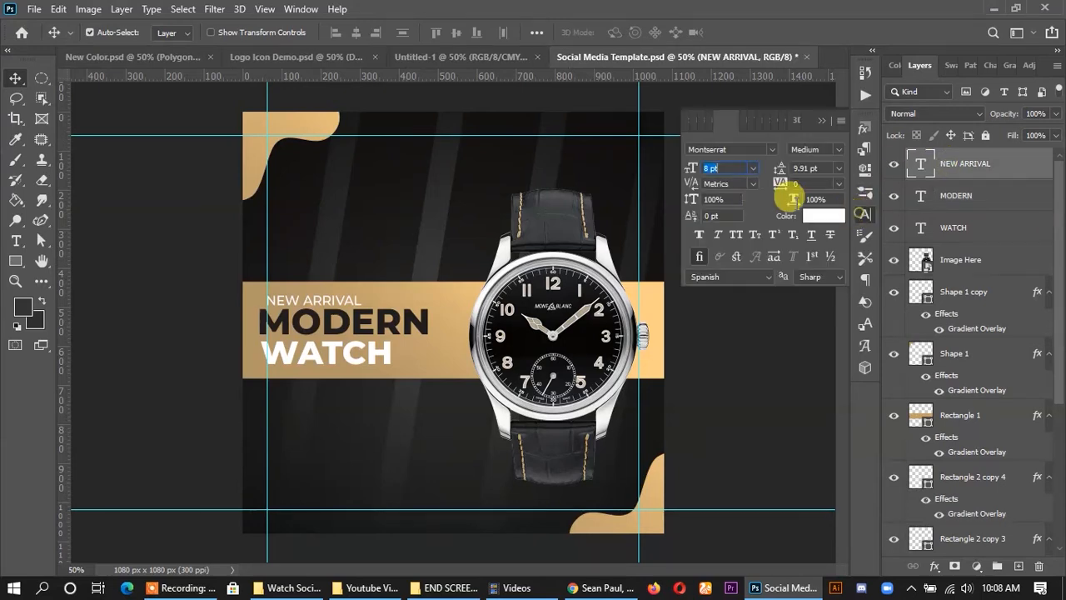
pyautogui.click(822, 120)
# Align the left edges of the three headline text layers and nudge them right to the left margin guide.
pyautogui.keyDown('shift'); pyautogui.click(950, 198); pyautogui.keyUp('shift')
pyautogui.keyDown('shift'); pyautogui.click(939, 230); pyautogui.keyUp('shift')
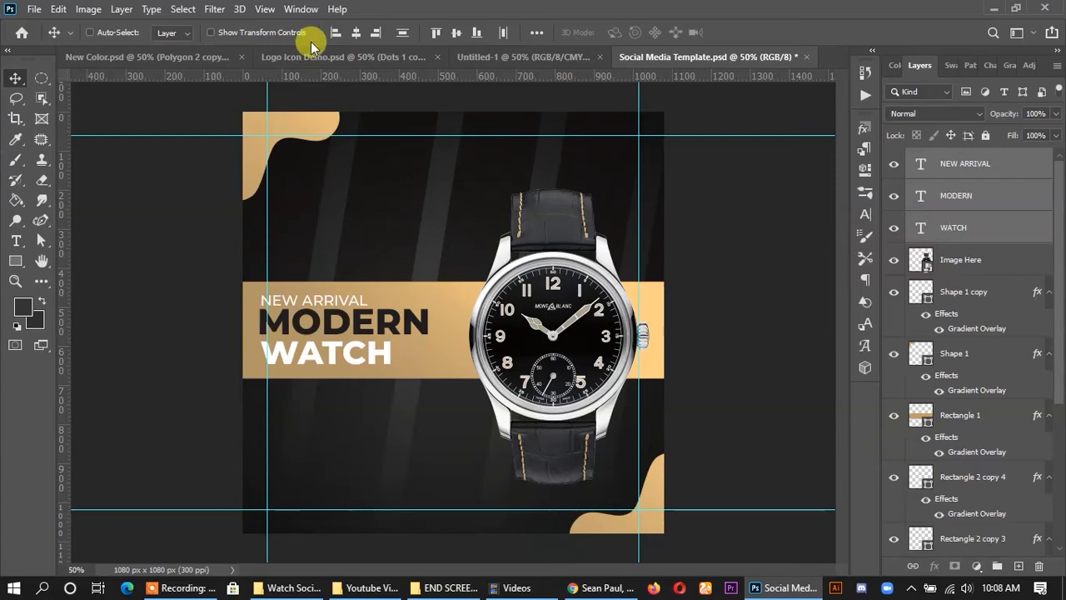
pyautogui.click(339, 36)
pyautogui.hotkey('shift', 'Right')
pyautogui.hotkey('shift', 'Right')
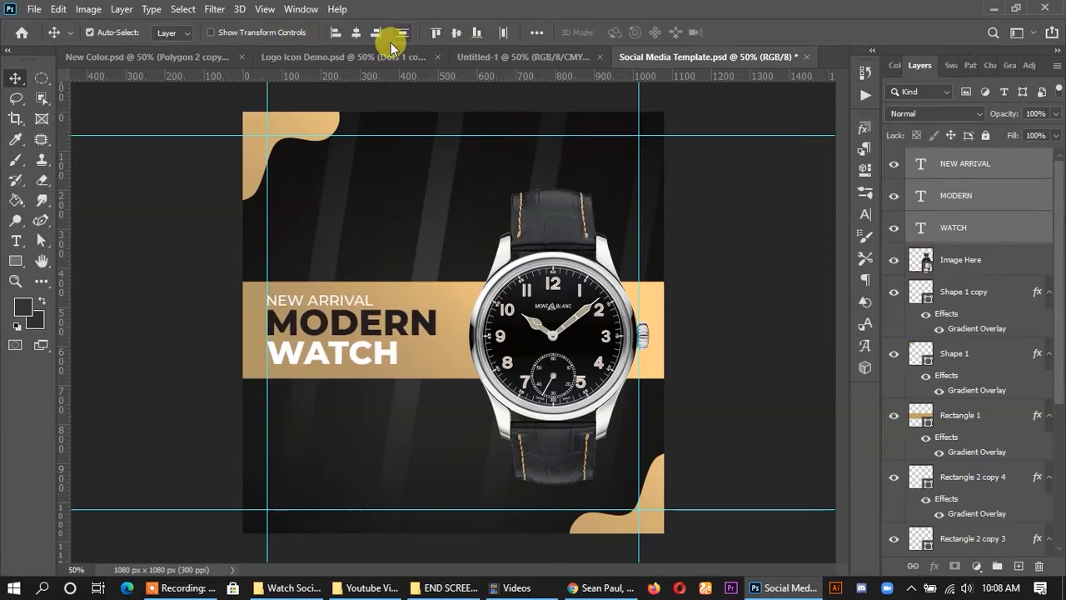
pyautogui.press('Right')
pyautogui.press('Right')
pyautogui.press('Right')
pyautogui.press('Right')
pyautogui.press('Left')
pyautogui.press('Left')
pyautogui.press('Left')
pyautogui.press('Left')
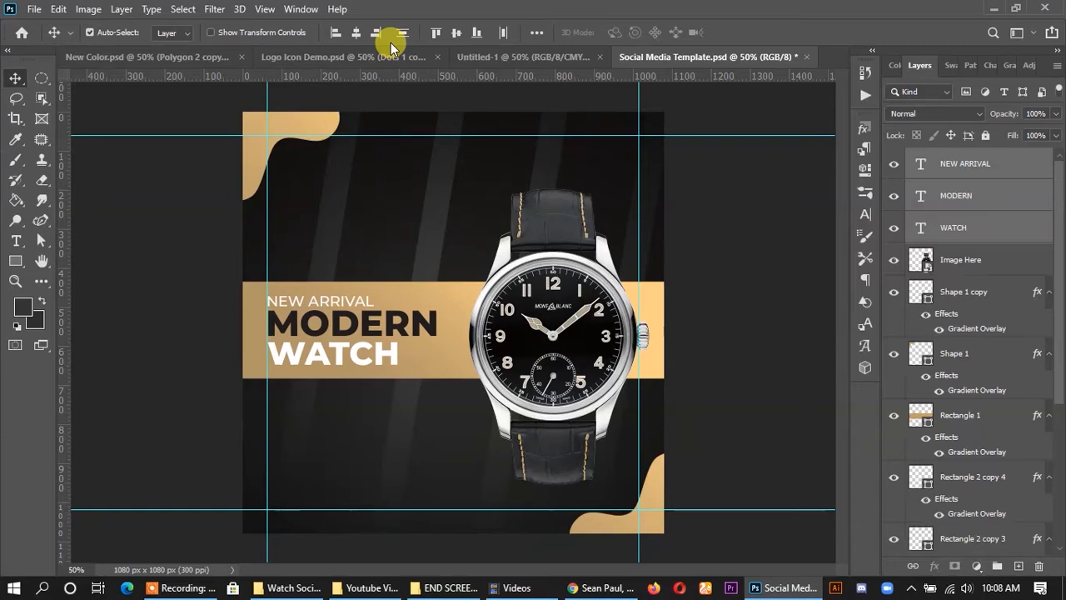
# Move the upper-left gold corner shape slightly further into the corner of the canvas.
pyautogui.click(723, 235)
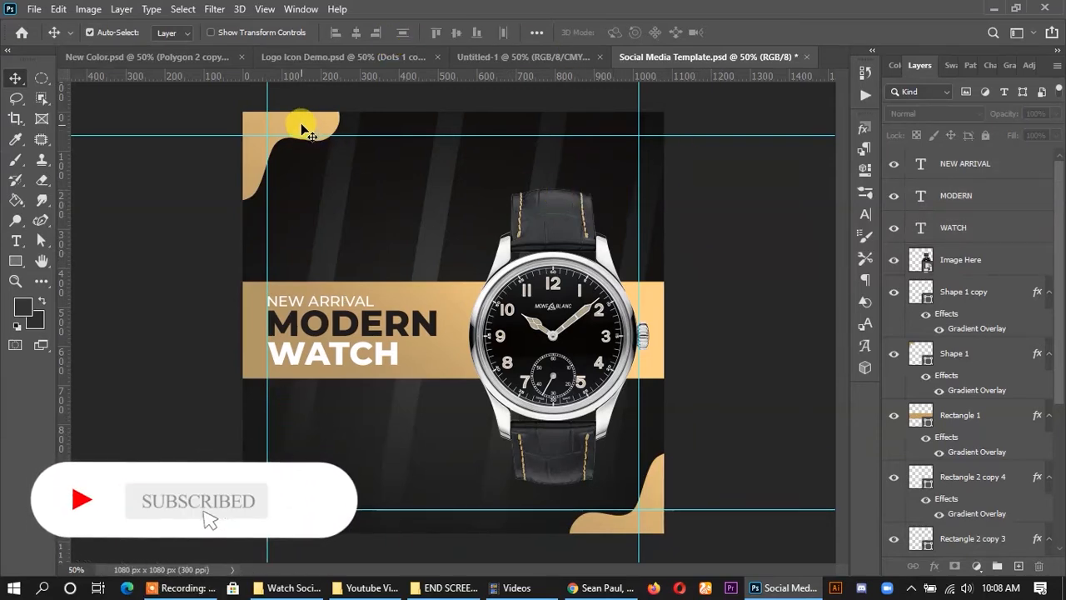
pyautogui.moveTo(302, 127); pyautogui.dragTo(293, 119)
pyautogui.click(708, 210)
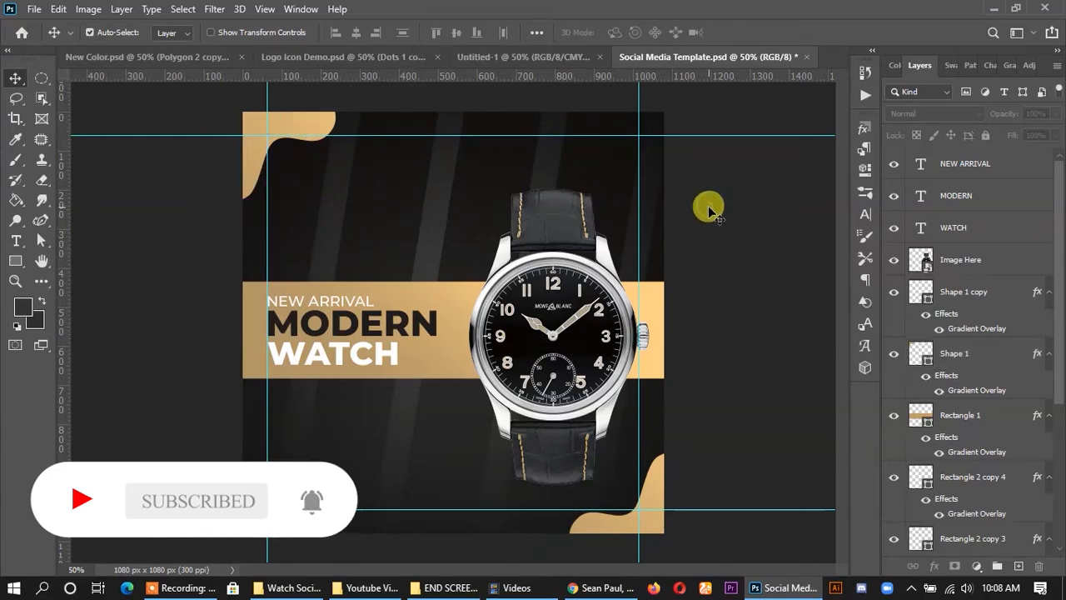
# Copy the 50% Off badge group from Untitled-1 into Social Media Template.psd, placing it above the gold band.
pyautogui.click(500, 57)
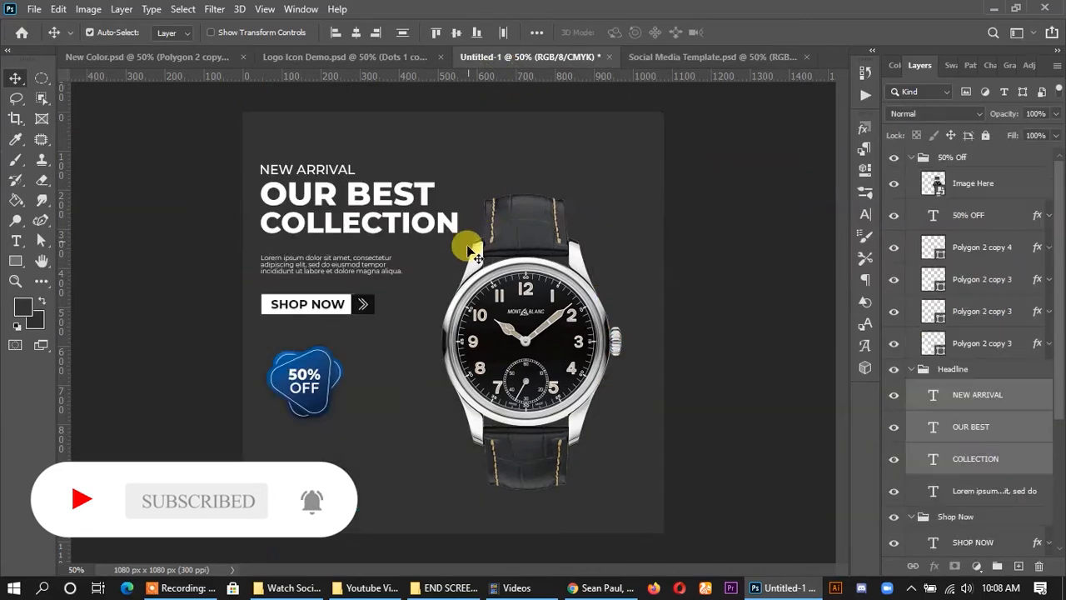
pyautogui.click(307, 376)
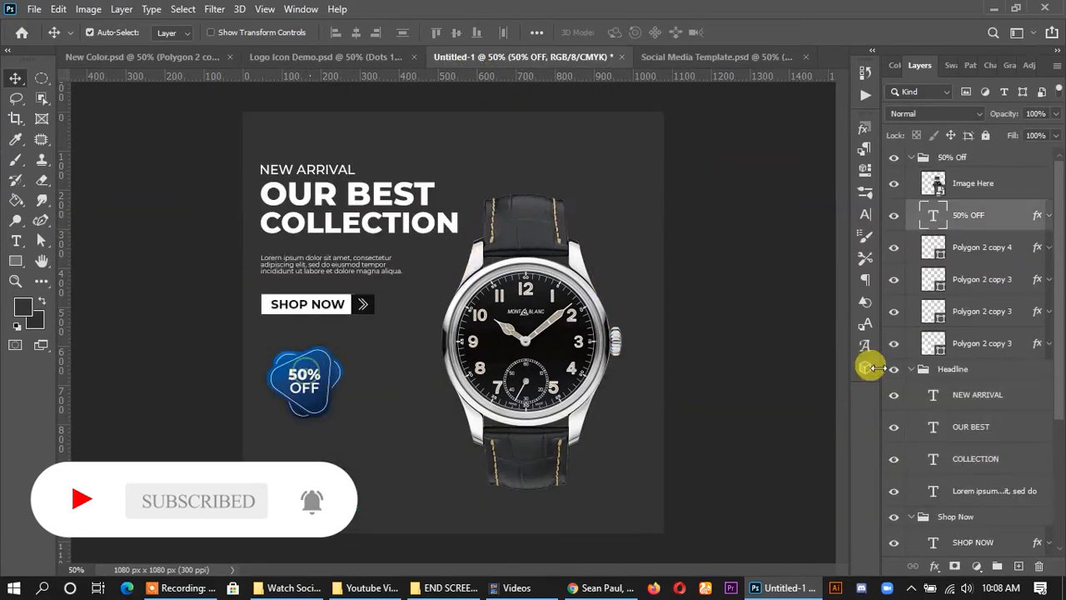
pyautogui.click(949, 159)
pyautogui.moveTo(949, 182); pyautogui.dragTo(964, 152)
pyautogui.click(950, 190)
pyautogui.moveTo(312, 377); pyautogui.dragTo(416, 233)
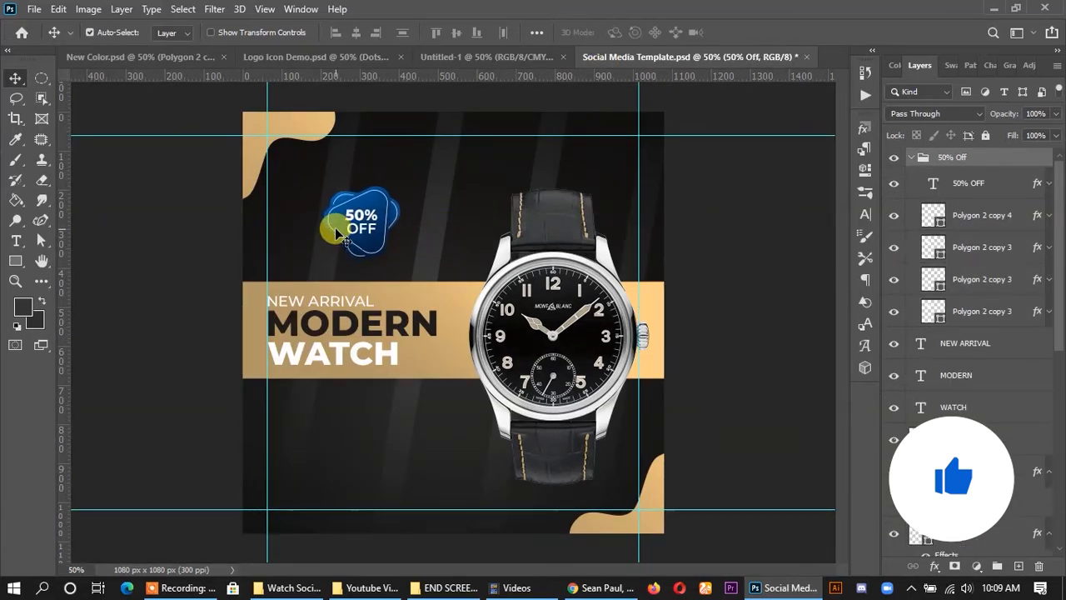
# Enable transform controls and copy the LOGO HERE layer from Logo Icon Demo.psd to the template's upper-left area.
pyautogui.click(283, 32)
pyautogui.click(288, 58)
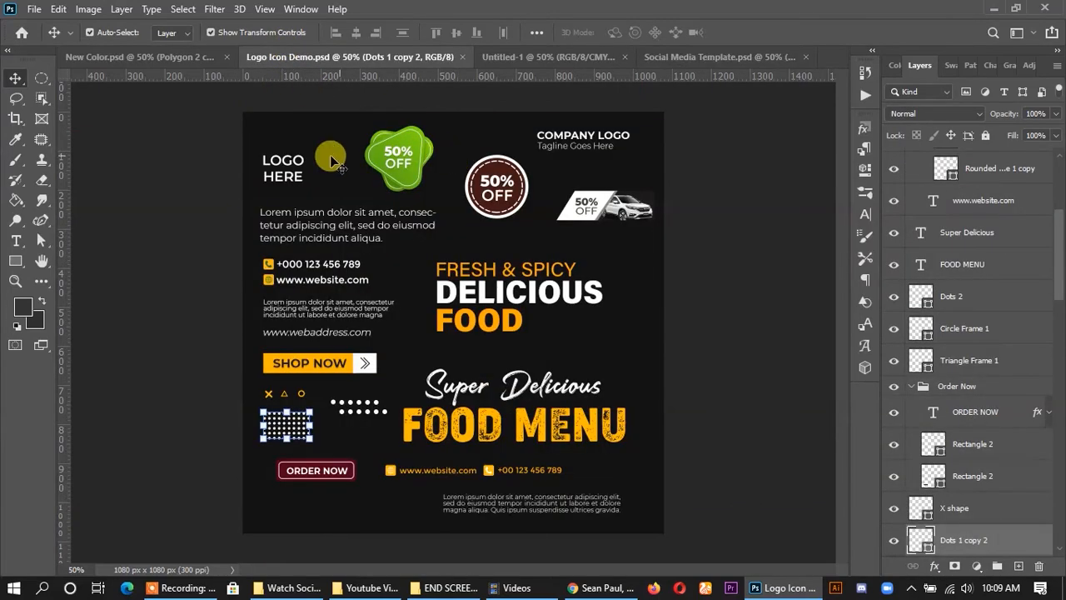
pyautogui.moveTo(302, 172); pyautogui.dragTo(430, 177)
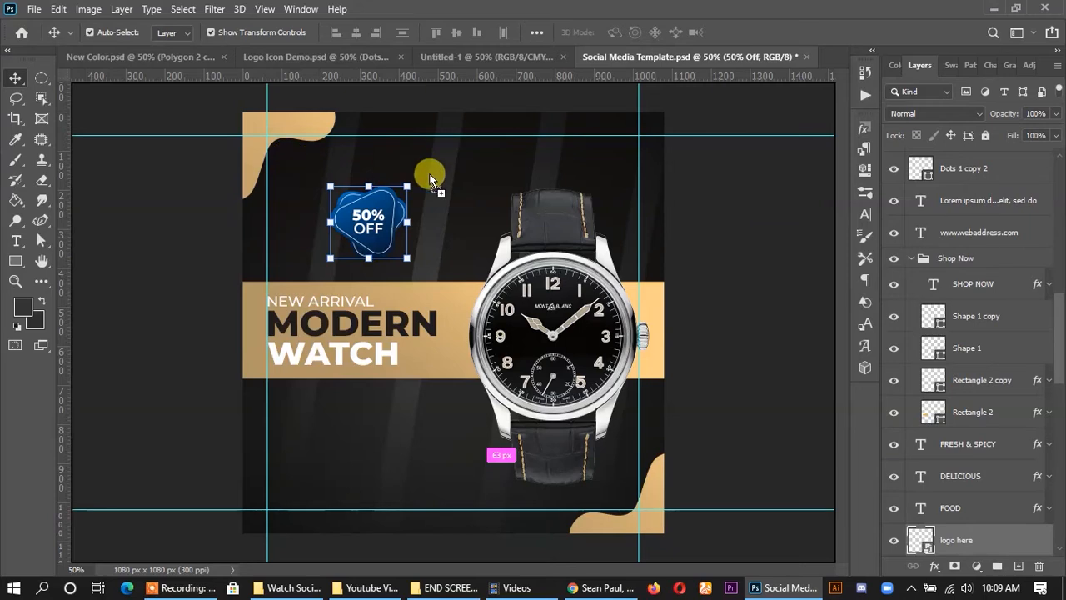
pyautogui.moveTo(301, 162); pyautogui.dragTo(293, 159)
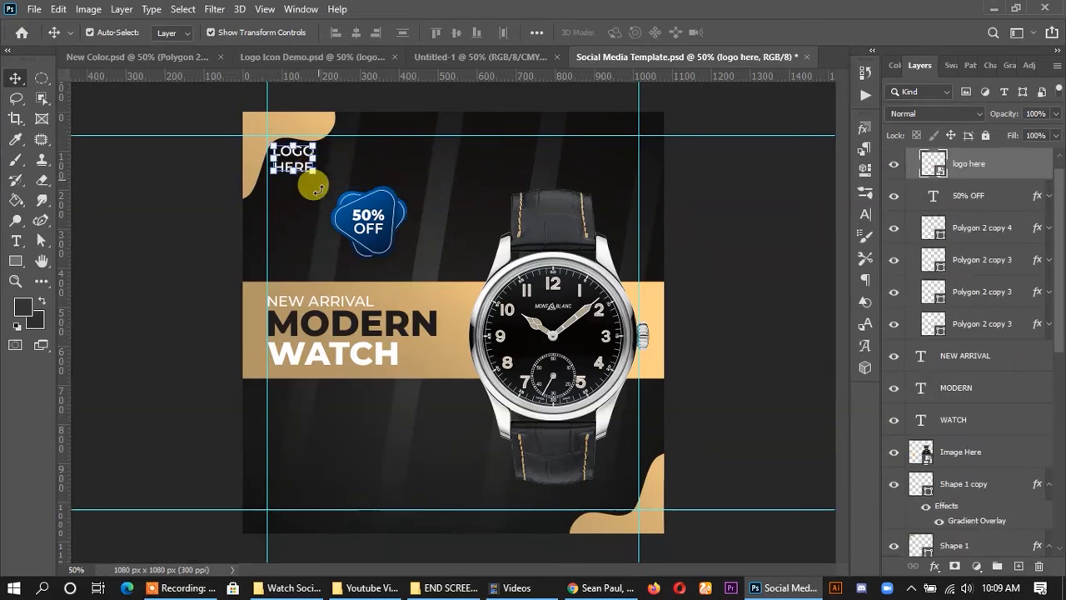
pyautogui.click(744, 189)
# Group the 50% OFF text with its four polygon layers.
pyautogui.click(951, 192)
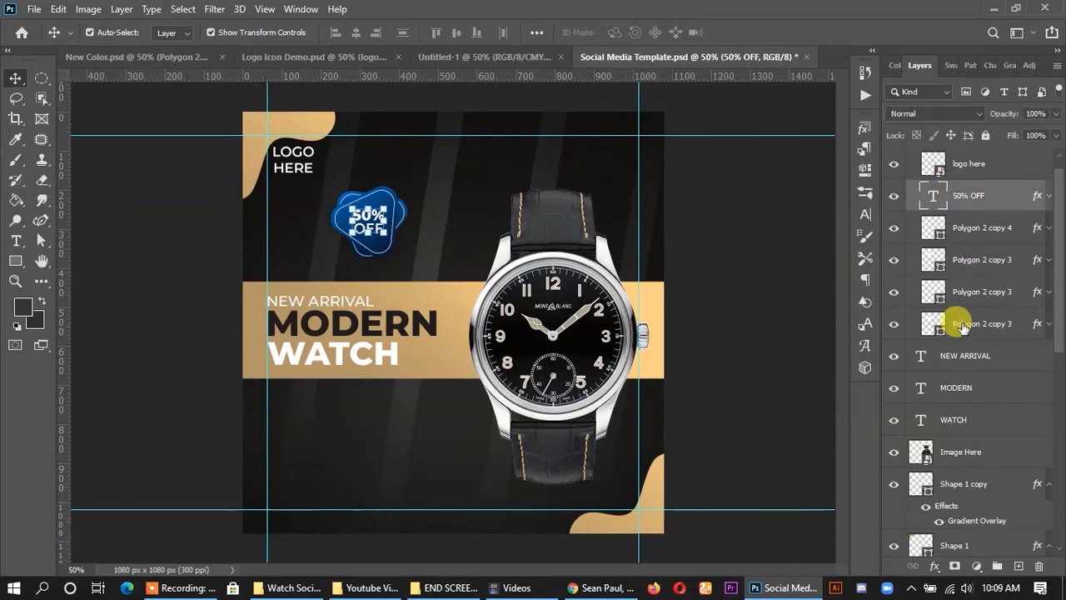
pyautogui.keyDown('shift'); pyautogui.click(952, 322); pyautogui.keyUp('shift')
pyautogui.hotkey('ctrl', 'g')
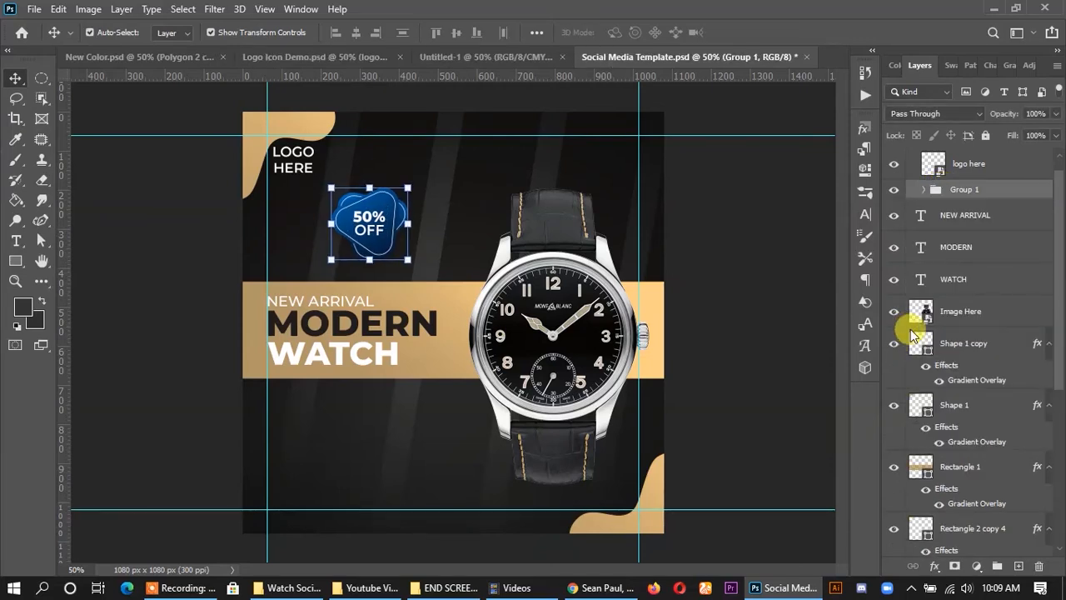
pyautogui.click(714, 240)
# Replace the blue gradient overlay on the badge's main front polygon with the light gold preset.
pyautogui.click(395, 206)
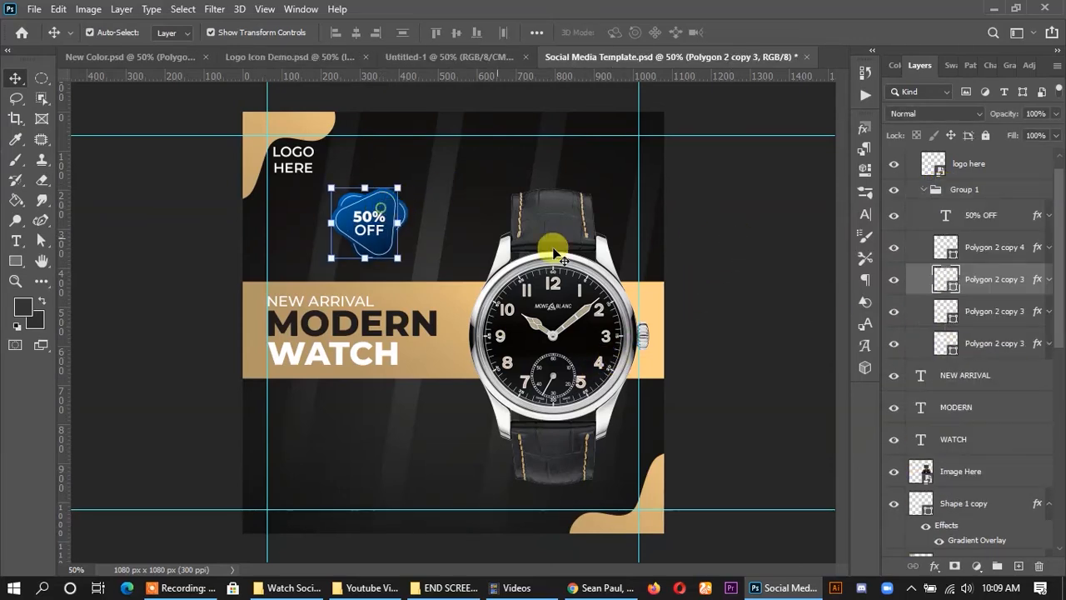
pyautogui.rightClick(975, 283)
pyautogui.click(850, 27)
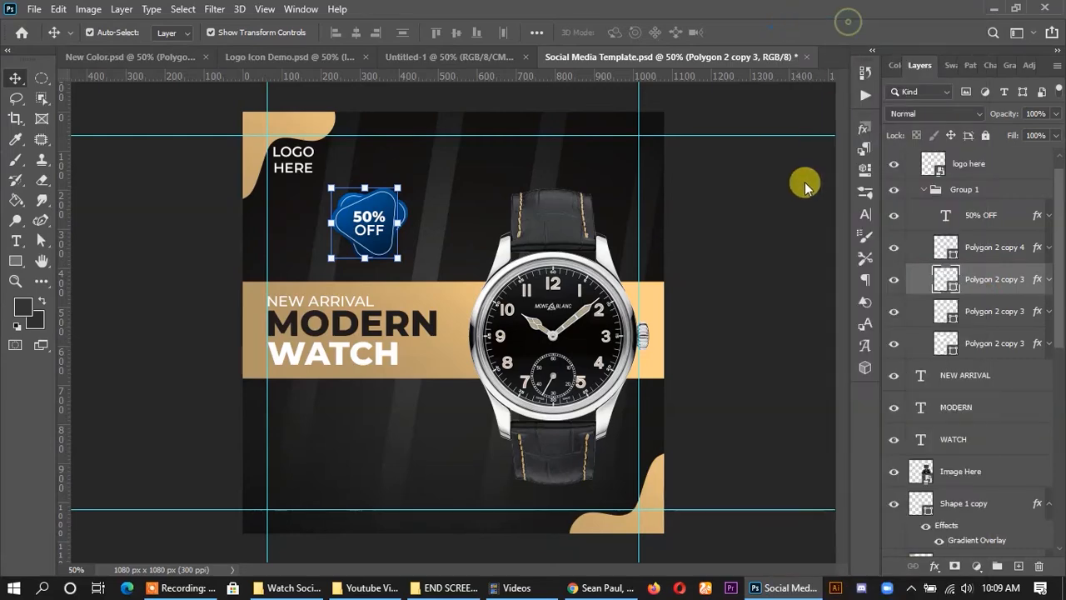
pyautogui.click(458, 376)
pyautogui.moveTo(691, 150); pyautogui.dragTo(871, 131)
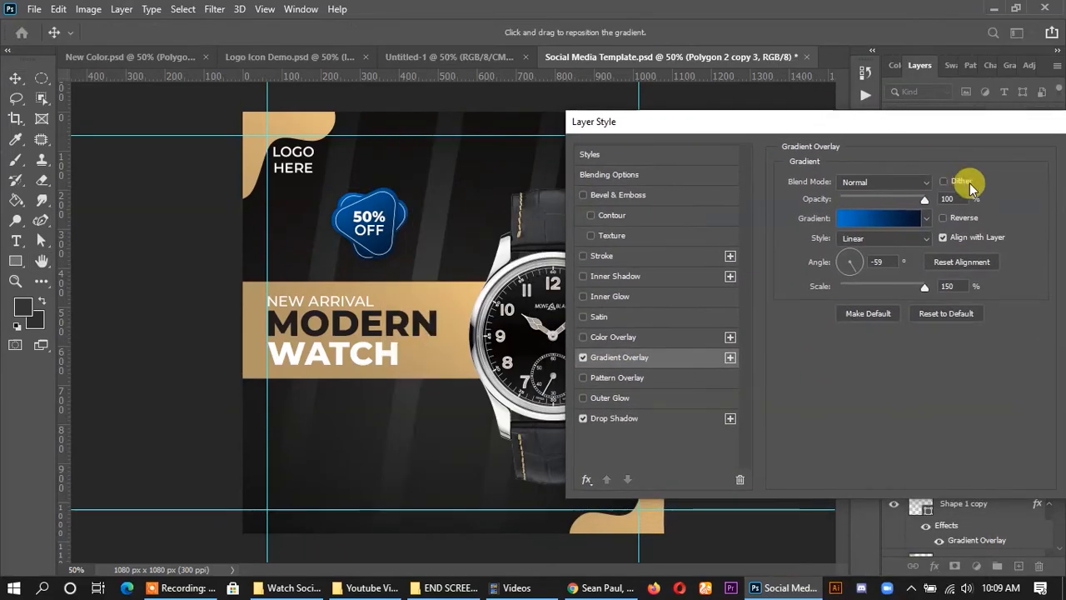
pyautogui.click(883, 218)
pyautogui.scroll(-5, 971, 273)
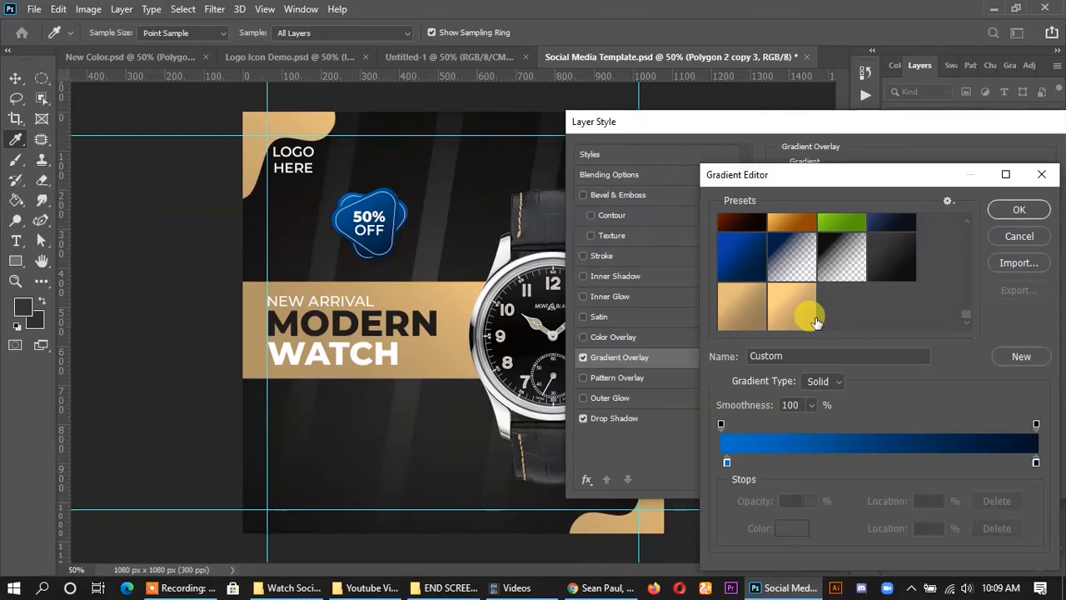
pyautogui.click(781, 315)
pyautogui.click(1018, 209)
pyautogui.moveTo(892, 124); pyautogui.dragTo(805, 131)
pyautogui.click(915, 160)
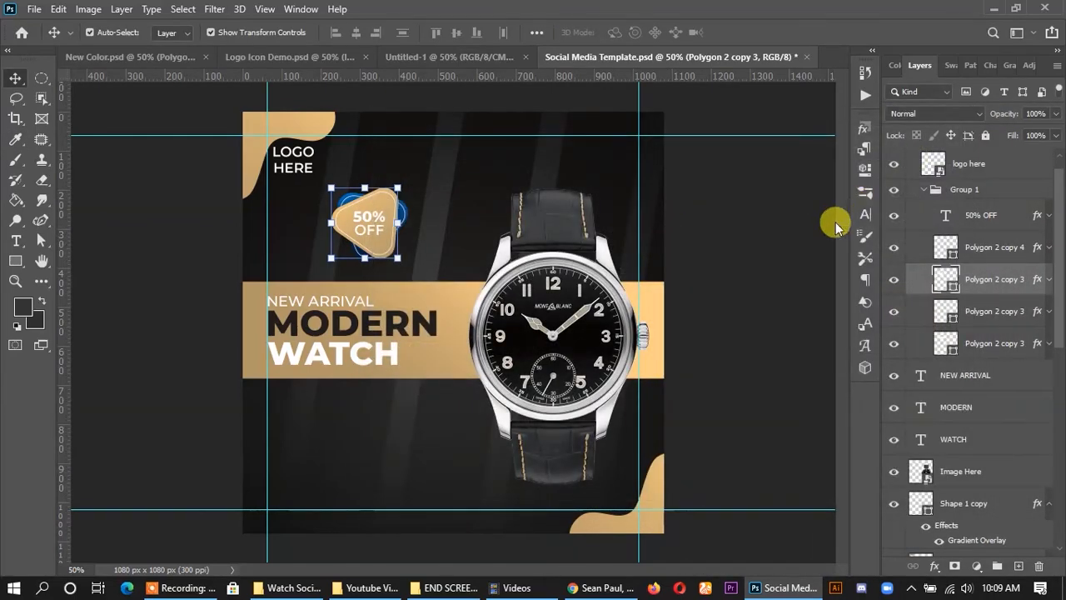
pyautogui.click(805, 228)
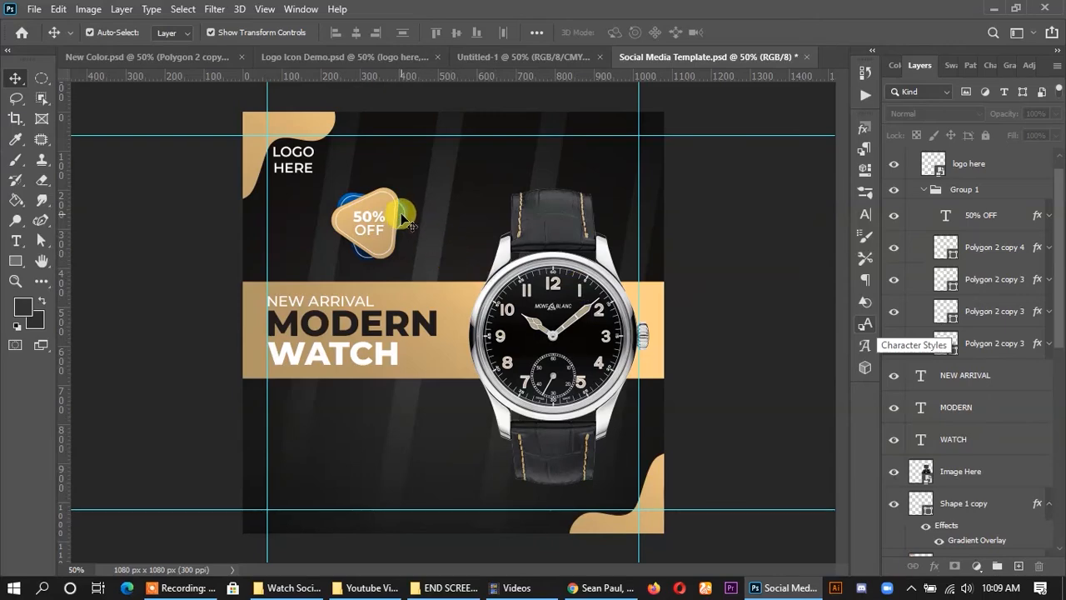
# Apply the light gold gradient overlay preset to the badge's bottommost polygon layer.
pyautogui.click(994, 341)
pyautogui.rightClick(995, 339)
pyautogui.click(841, 14)
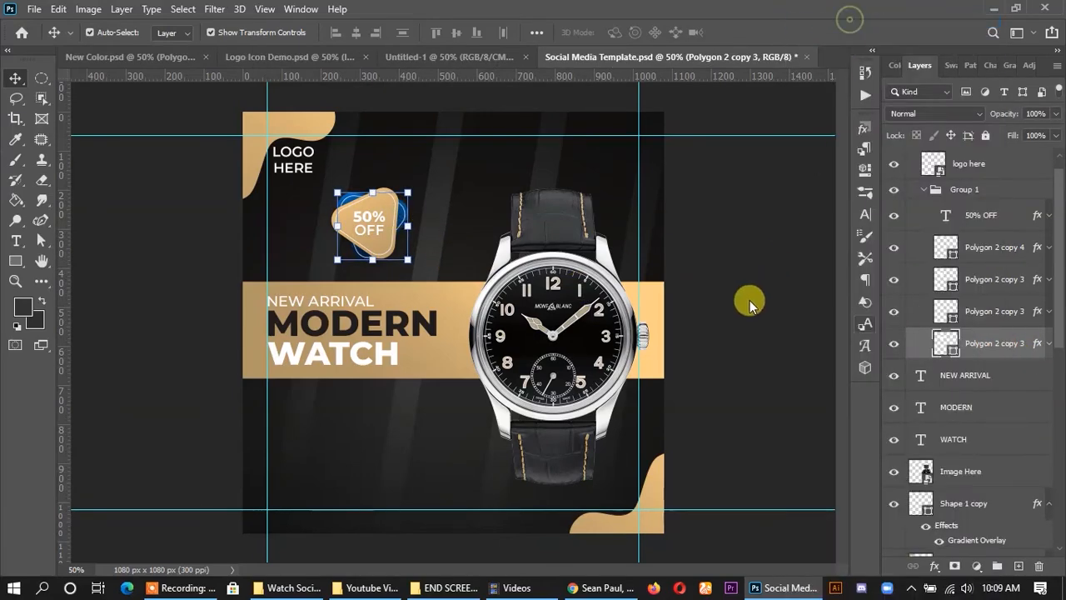
pyautogui.click(498, 366)
pyautogui.click(666, 226)
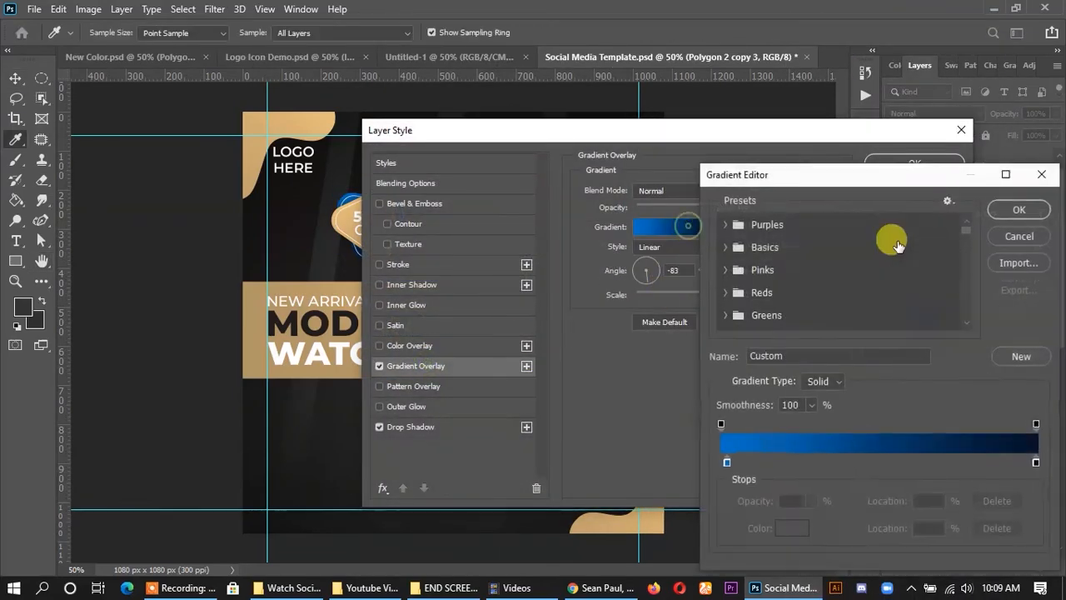
pyautogui.scroll(-5, 958, 283)
pyautogui.click(795, 310)
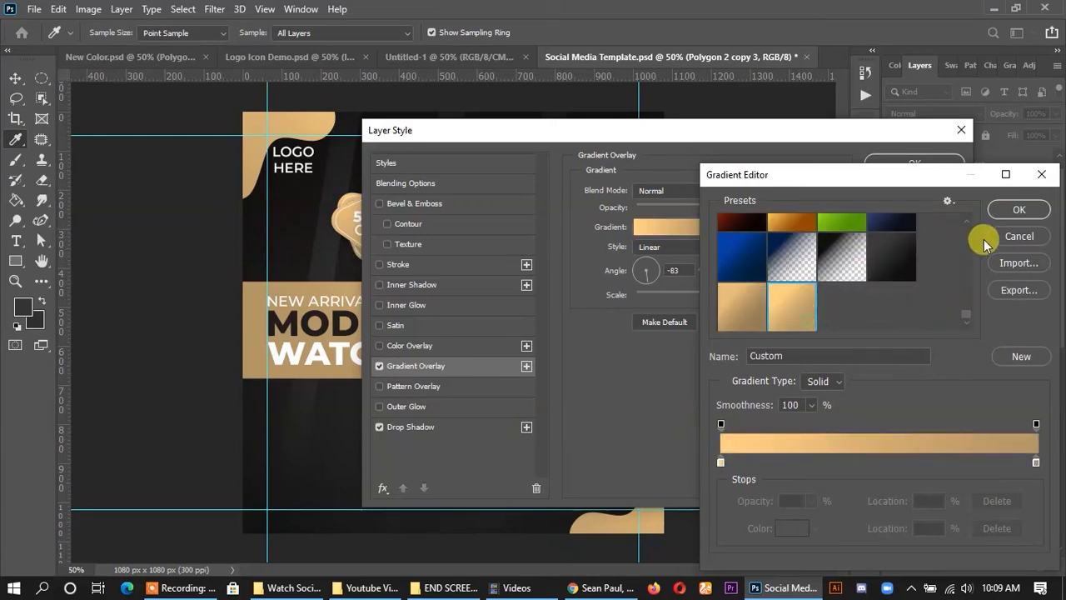
pyautogui.click(998, 209)
pyautogui.click(934, 163)
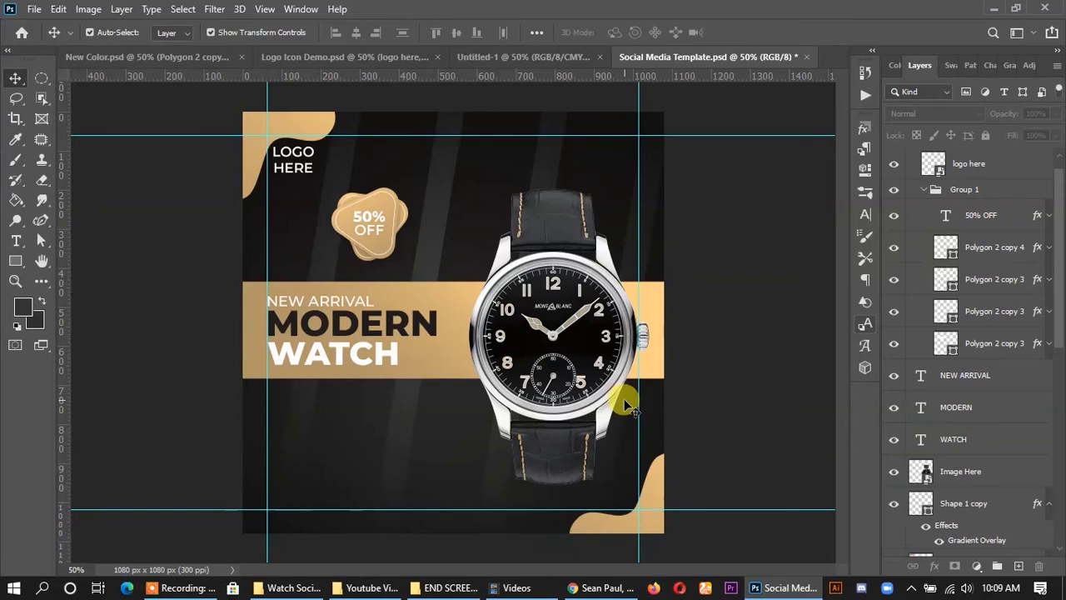
# Copy the lorem ipsum paragraph and the Shop Now group from Untitled-1 into the template, below the gold band.
pyautogui.click(516, 57)
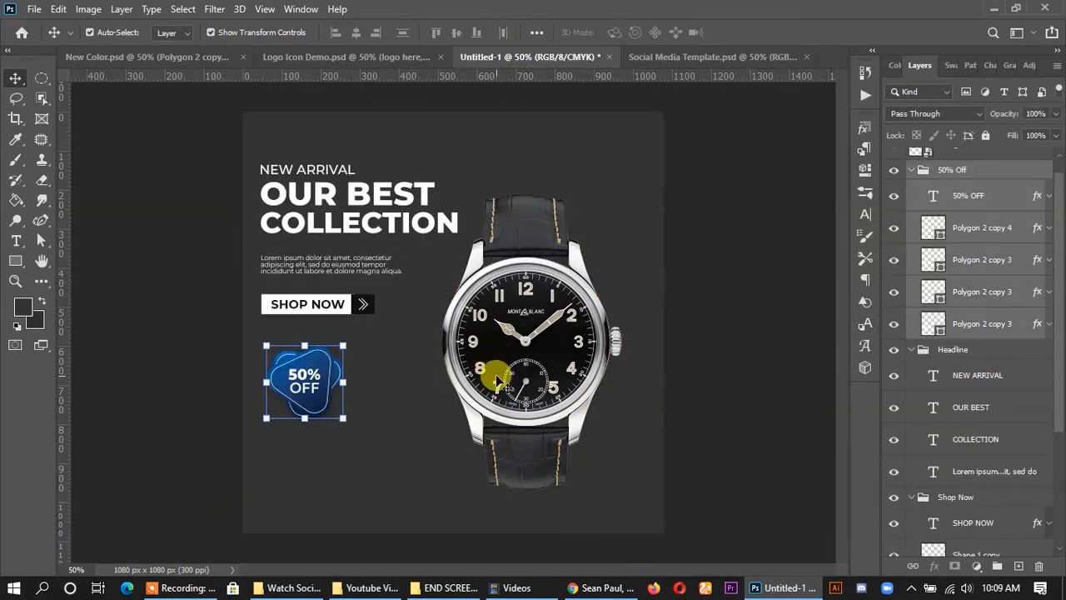
pyautogui.click(333, 262)
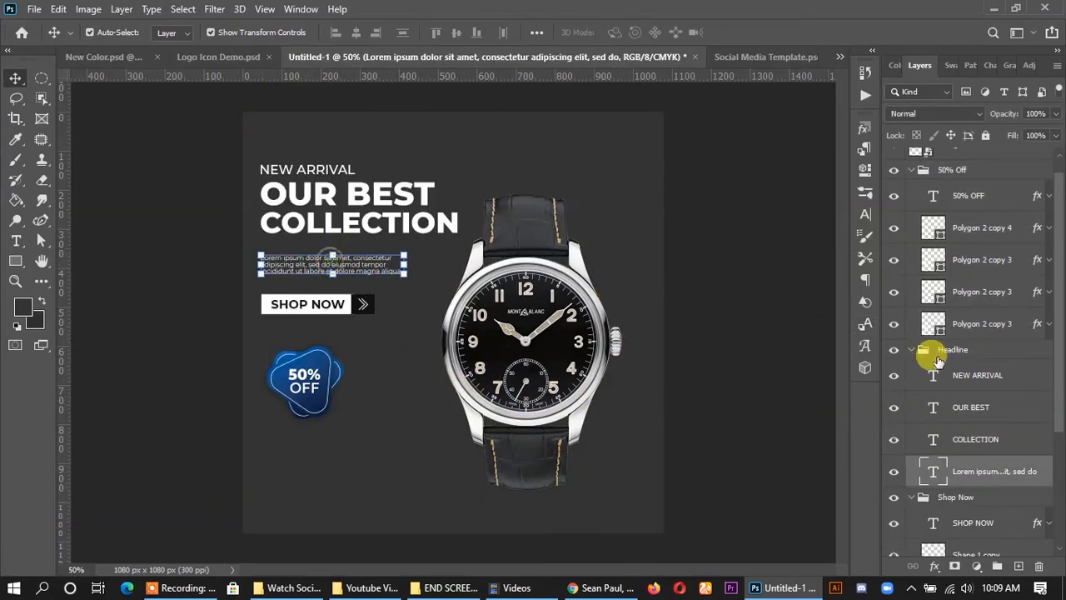
pyautogui.scroll(-5, 977, 488)
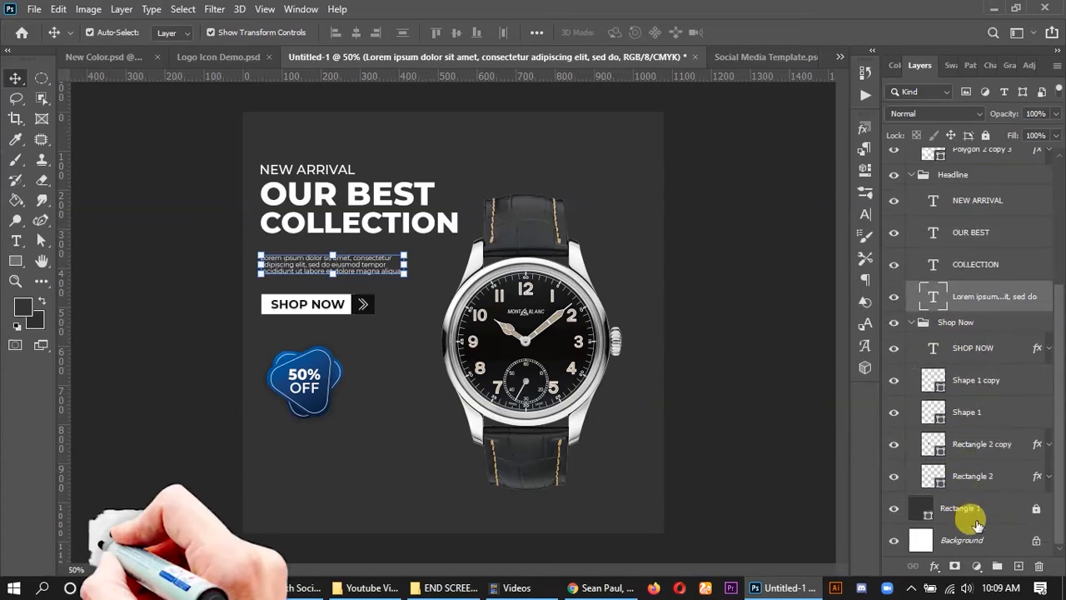
pyautogui.keyDown('shift'); pyautogui.click(958, 473); pyautogui.keyUp('shift')
pyautogui.moveTo(387, 302); pyautogui.dragTo(315, 435)
# Nudge the paragraph and SHOP NOW button right and slightly up so they line up with the left margin guide.
pyautogui.hotkey('shift', 'Right')
pyautogui.hotkey('shift', 'Right')
pyautogui.hotkey('shift', 'Right')
pyautogui.hotkey('shift', 'Right')
pyautogui.hotkey('shift', 'Right')
pyautogui.hotkey('shift', 'Right')
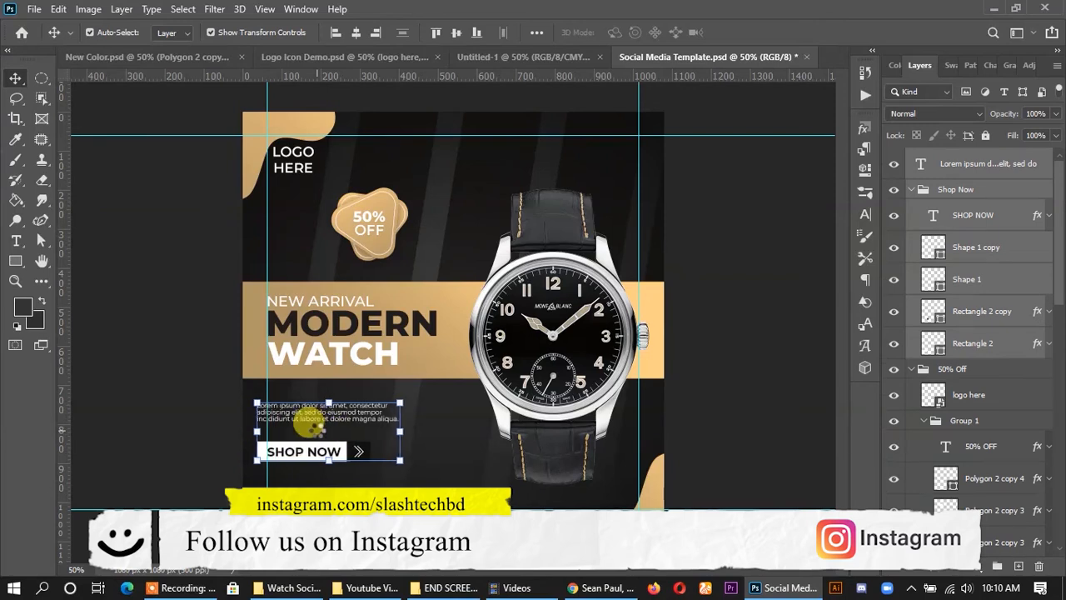
pyautogui.hotkey('shift', 'Up')
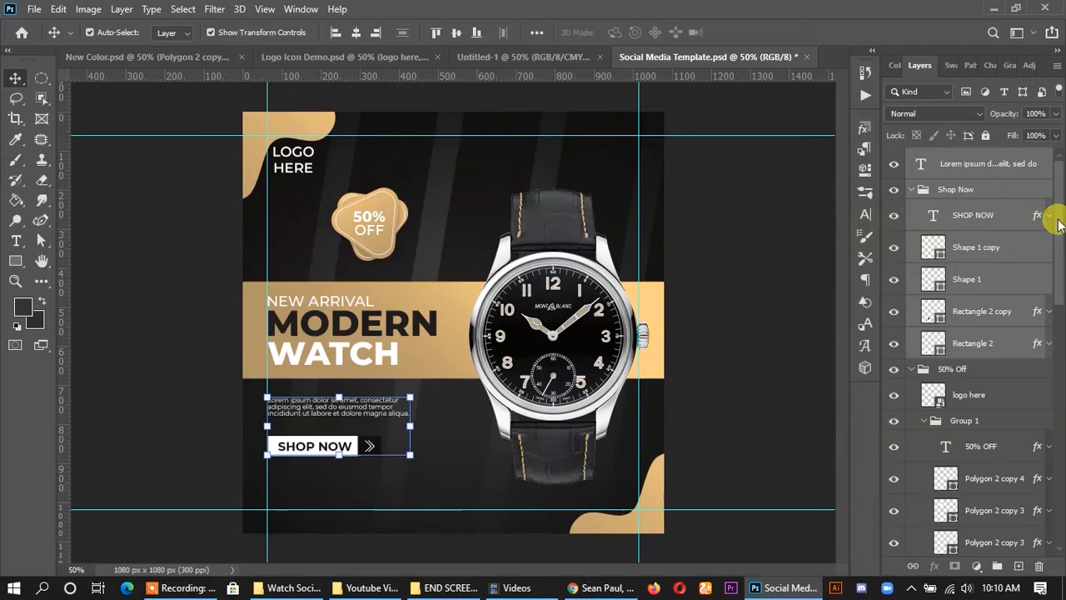
pyautogui.click(828, 250)
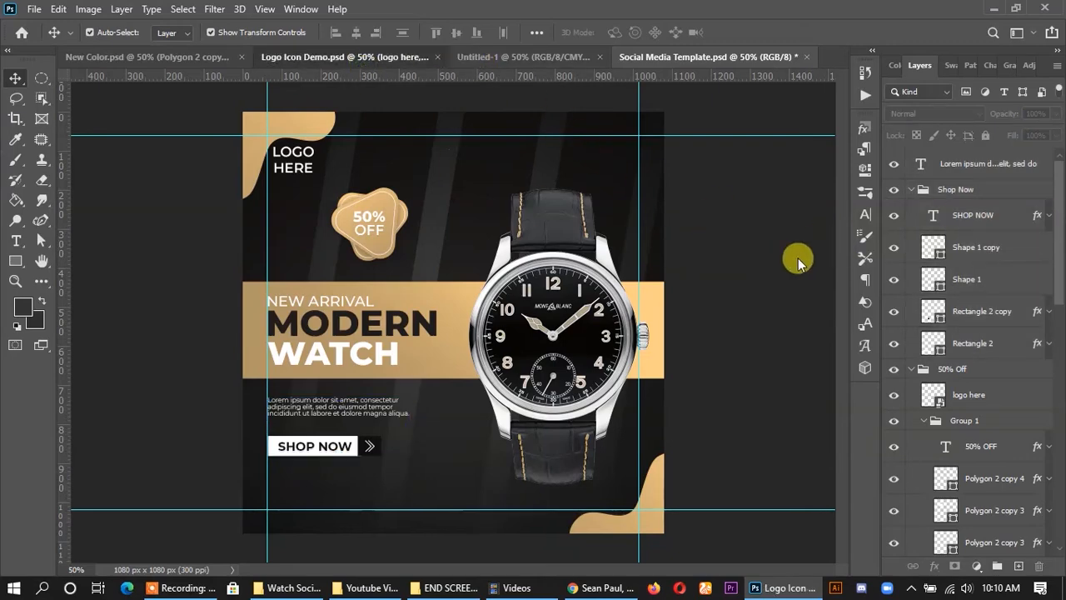
# Copy the Contact group with phone and website from Logo Icon Demo.psd into the template, above the watch.
pyautogui.click(345, 57)
pyautogui.click(298, 279)
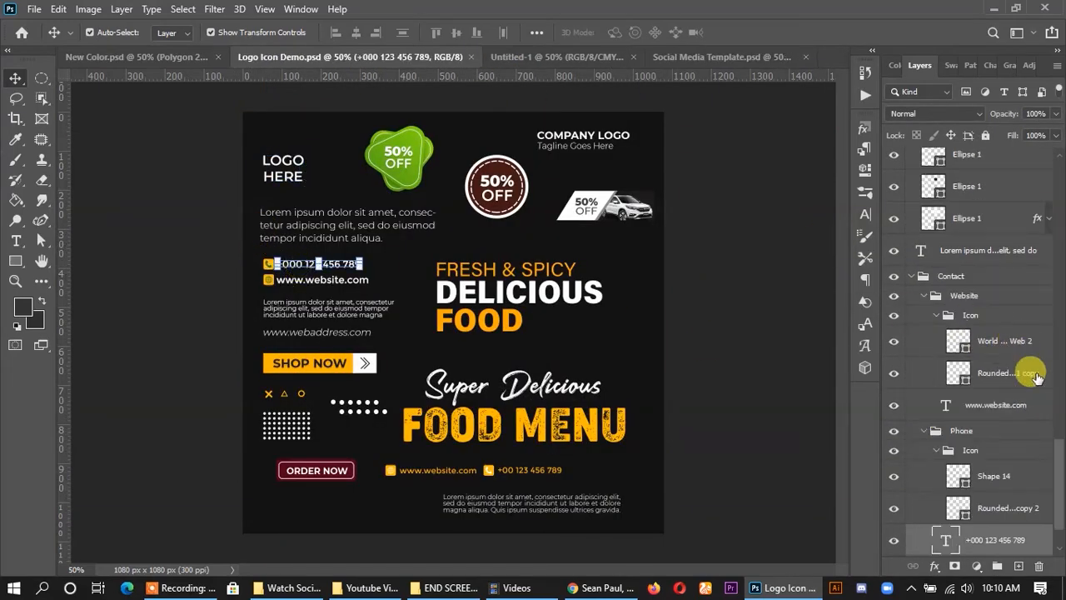
pyautogui.click(953, 279)
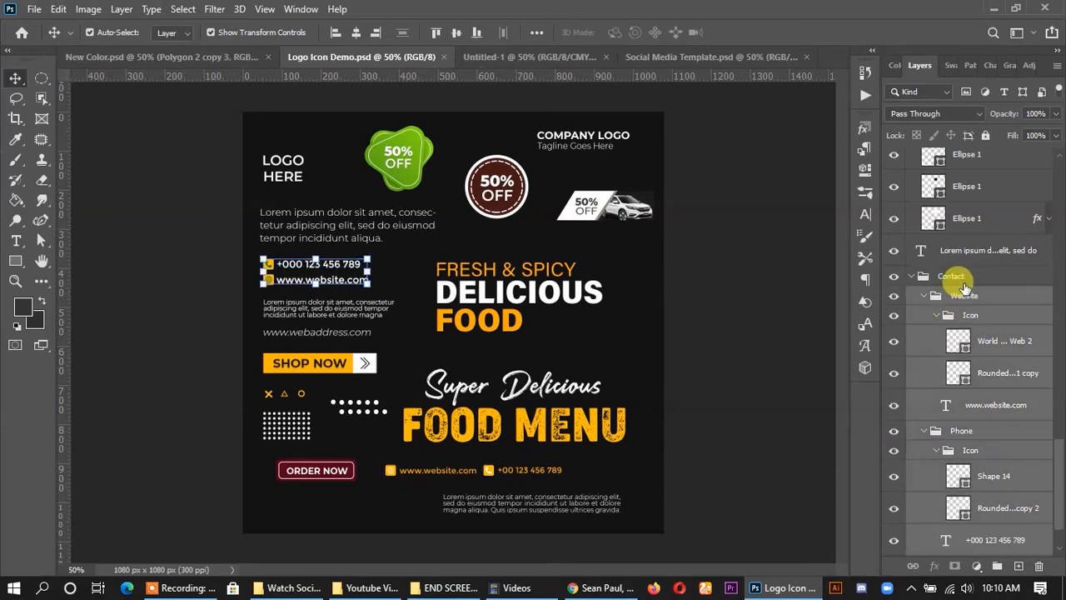
pyautogui.moveTo(338, 267); pyautogui.dragTo(627, 142)
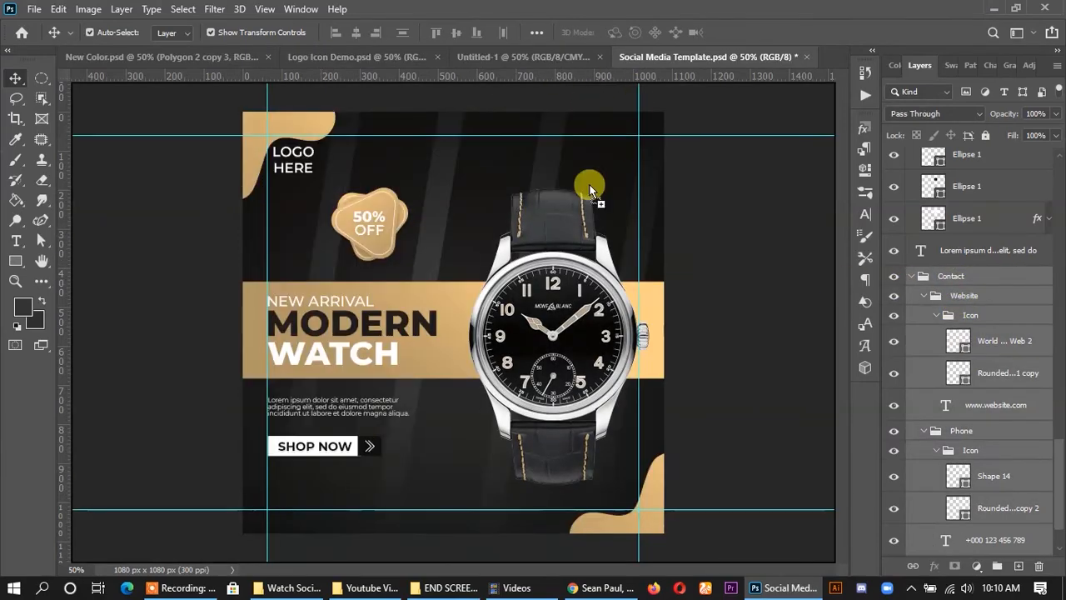
# Position the Contact group below the SHOP NOW button, lined up with the left margin guide and just above the bottom guide.
pyautogui.moveTo(333, 479); pyautogui.dragTo(334, 481)
pyautogui.hotkey('shift', 'Down')
pyautogui.hotkey('shift', 'Down')
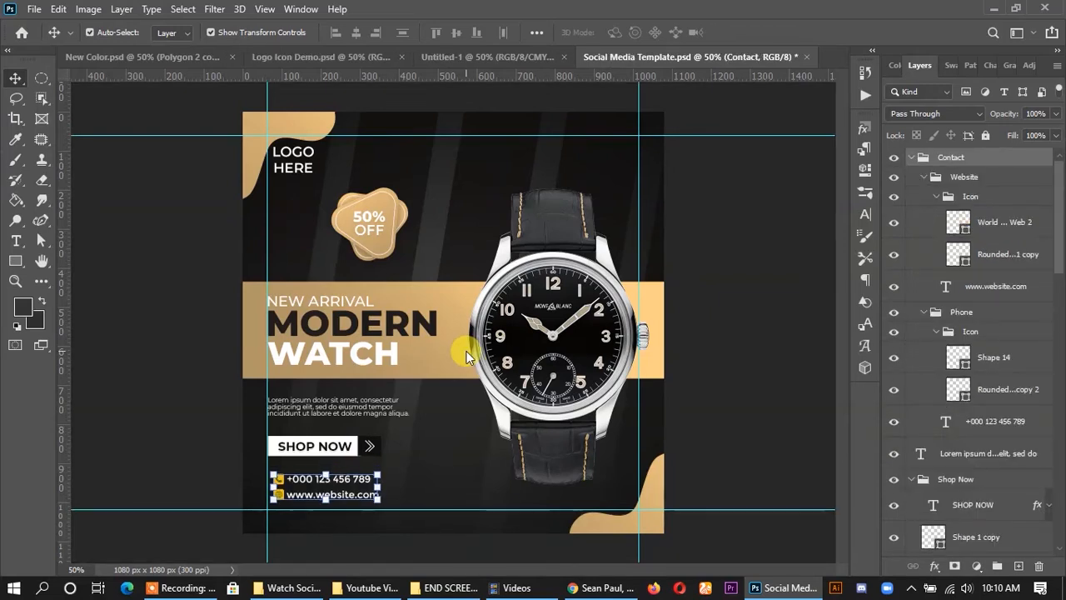
pyautogui.hotkey('shift', 'Left')
pyautogui.hotkey('shift', 'Down')
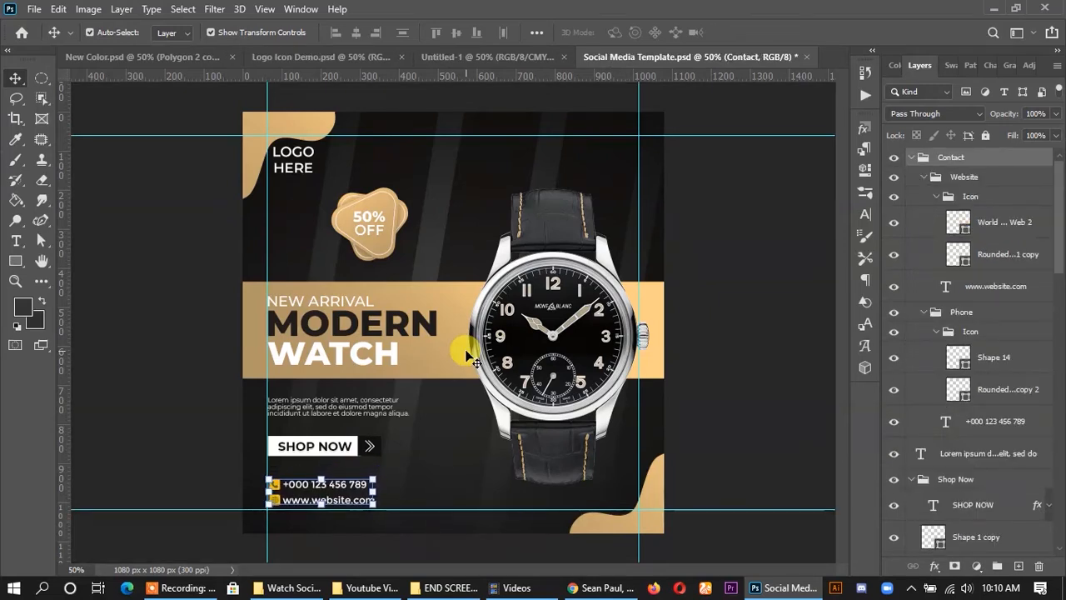
pyautogui.click(745, 382)
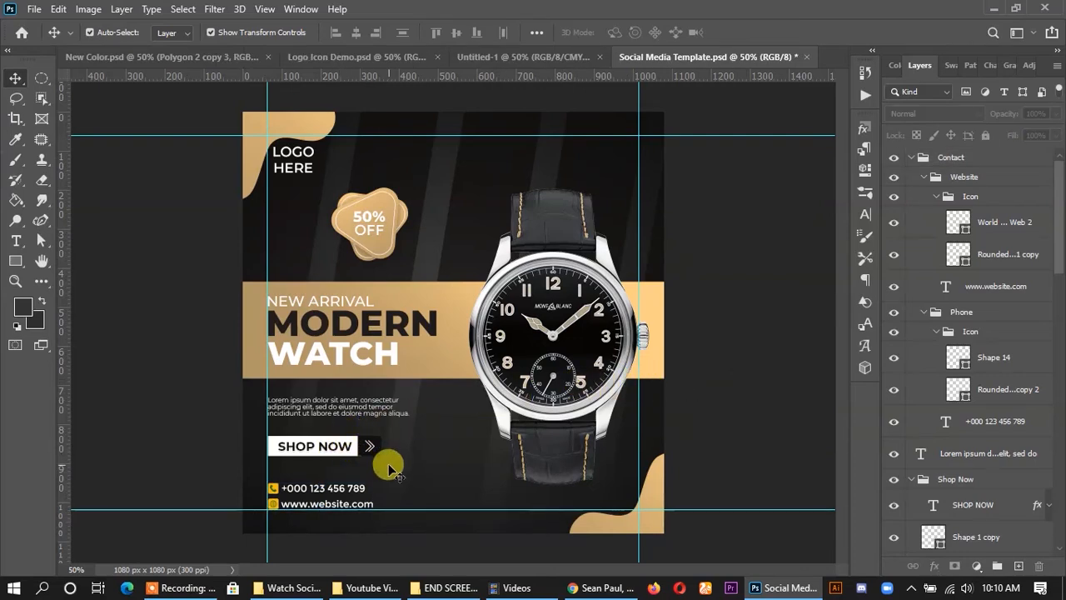
# Change the fill of the SHOP NOW button's rectangle from the copied color code to gold #e3bb7a.
pyautogui.click(356, 447)
pyautogui.doubleClick(935, 546)
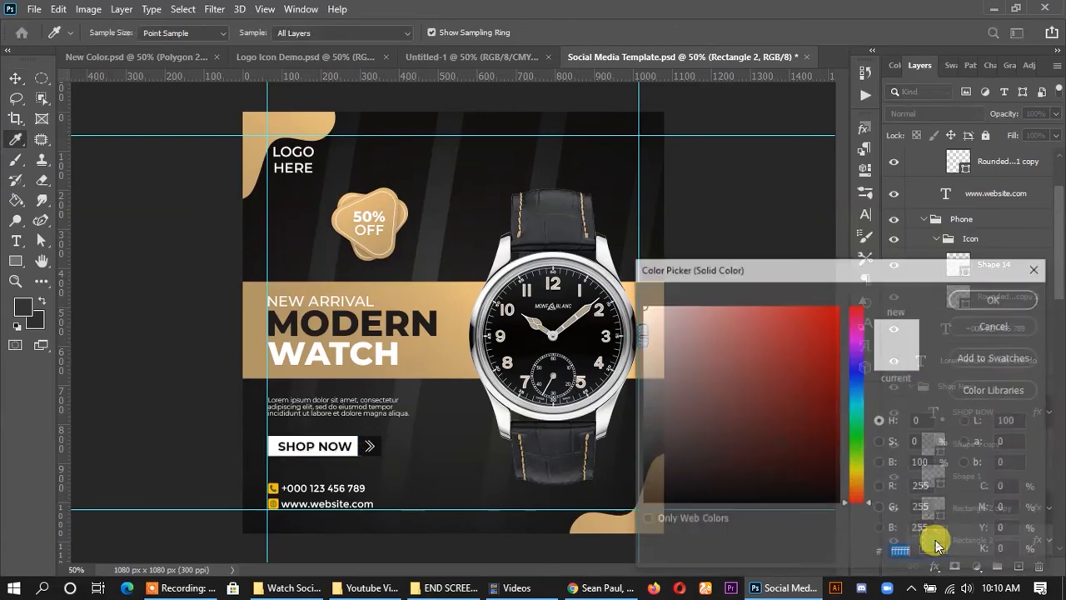
pyautogui.hotkey('ctrl', 'v')
pyautogui.moveTo(732, 350); pyautogui.dragTo(732, 326)
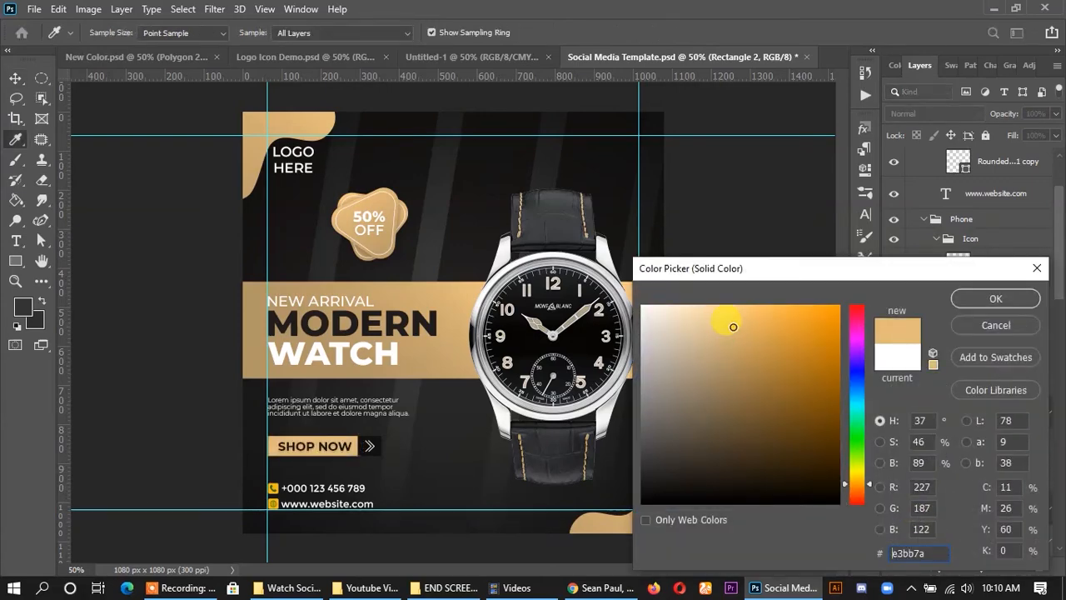
pyautogui.click(966, 301)
pyautogui.click(760, 413)
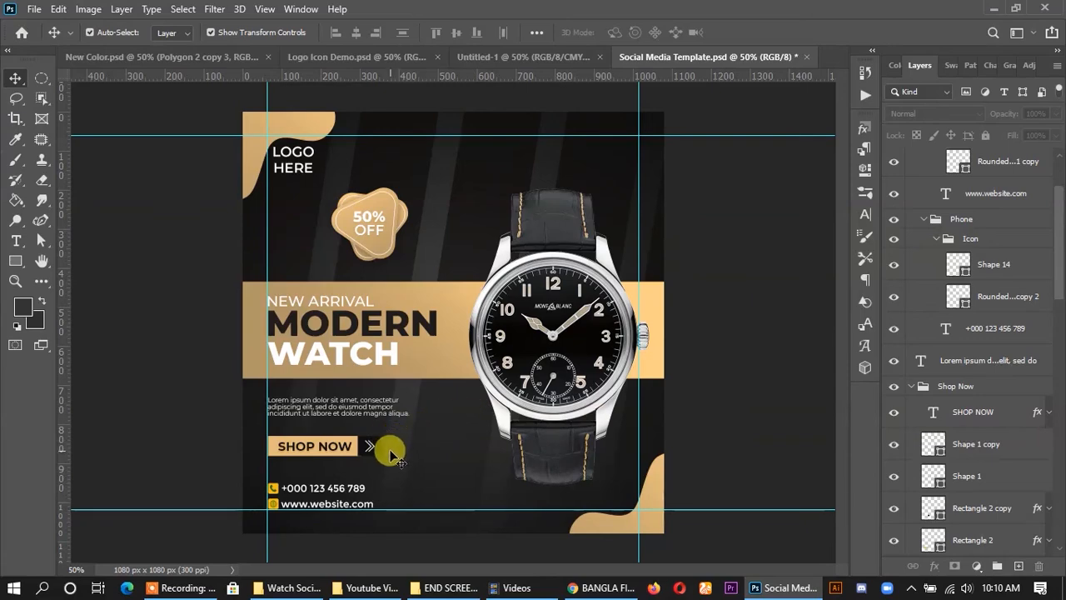
# Recolor the phone icon's rounded background to light gold #ecc88f and its handset shape to dark gray #252525.
pyautogui.click(272, 487)
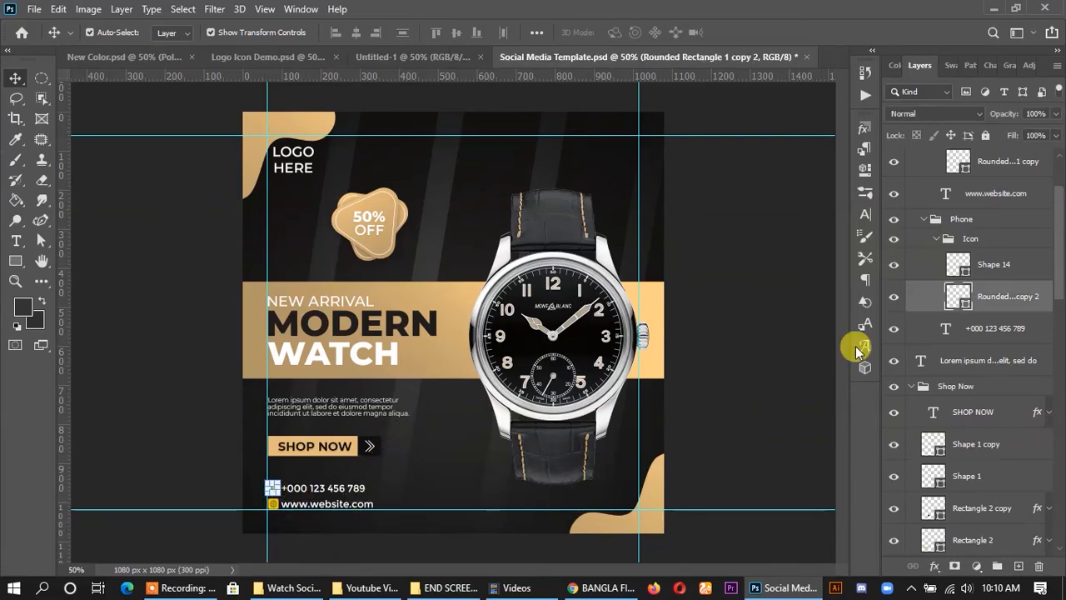
pyautogui.doubleClick(957, 298)
pyautogui.moveTo(791, 355); pyautogui.dragTo(718, 320)
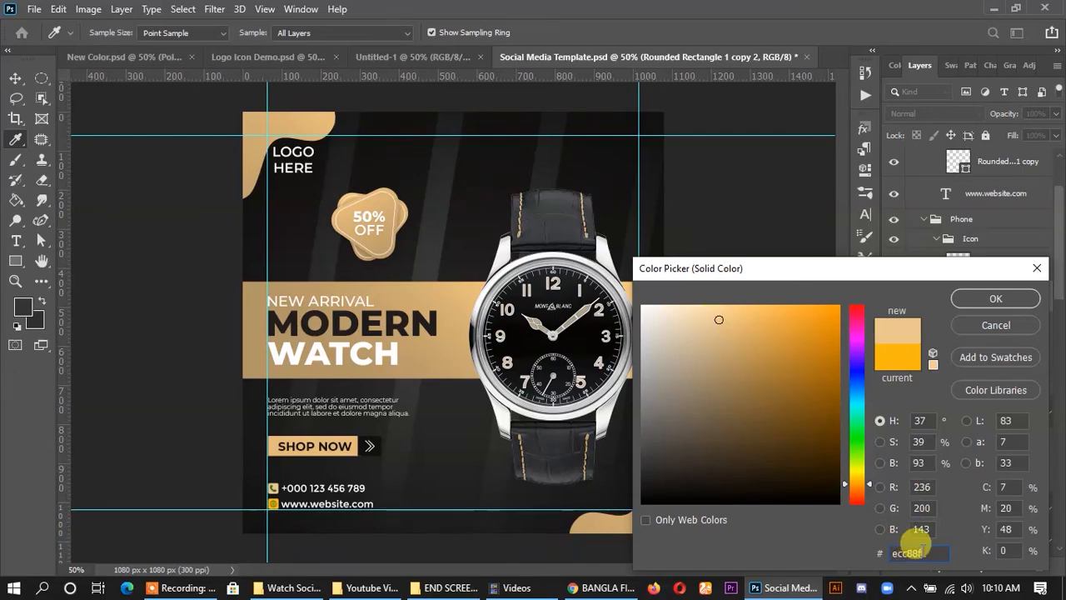
pyautogui.click(996, 298)
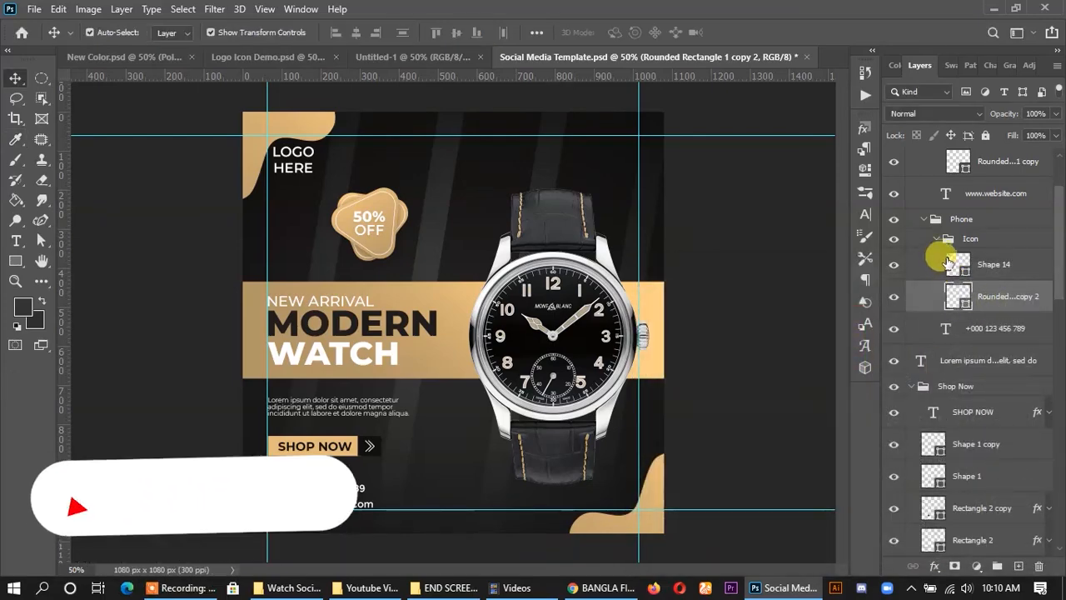
pyautogui.doubleClick(956, 260)
pyautogui.click(519, 436)
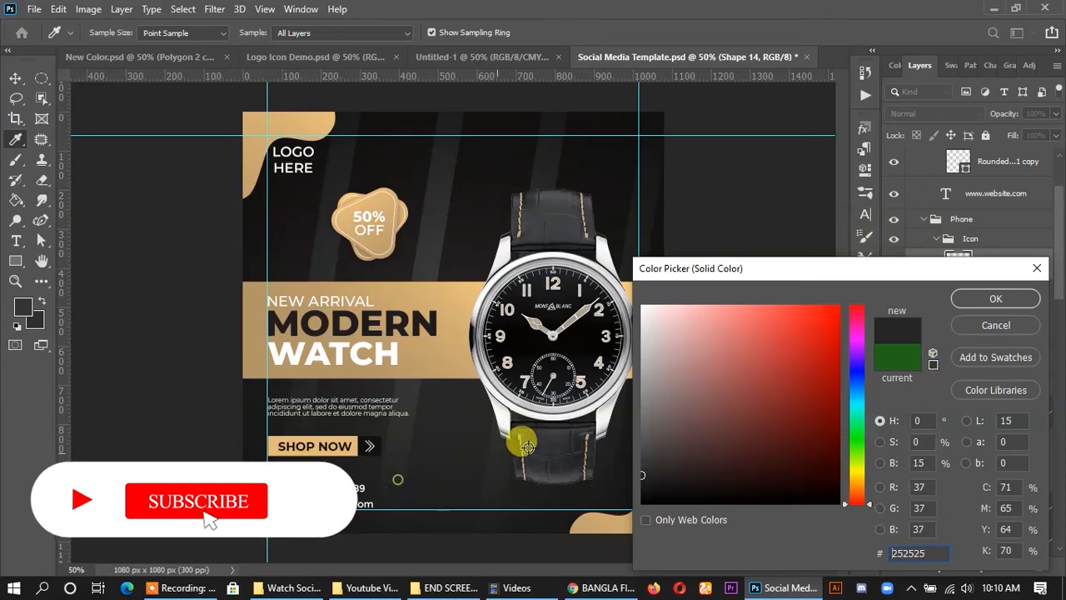
pyautogui.click(991, 298)
# Recolor the website icon's rounded background to the same light gold and its globe shape to dark gray #1f1f1f.
pyautogui.scroll(1, 961, 250)
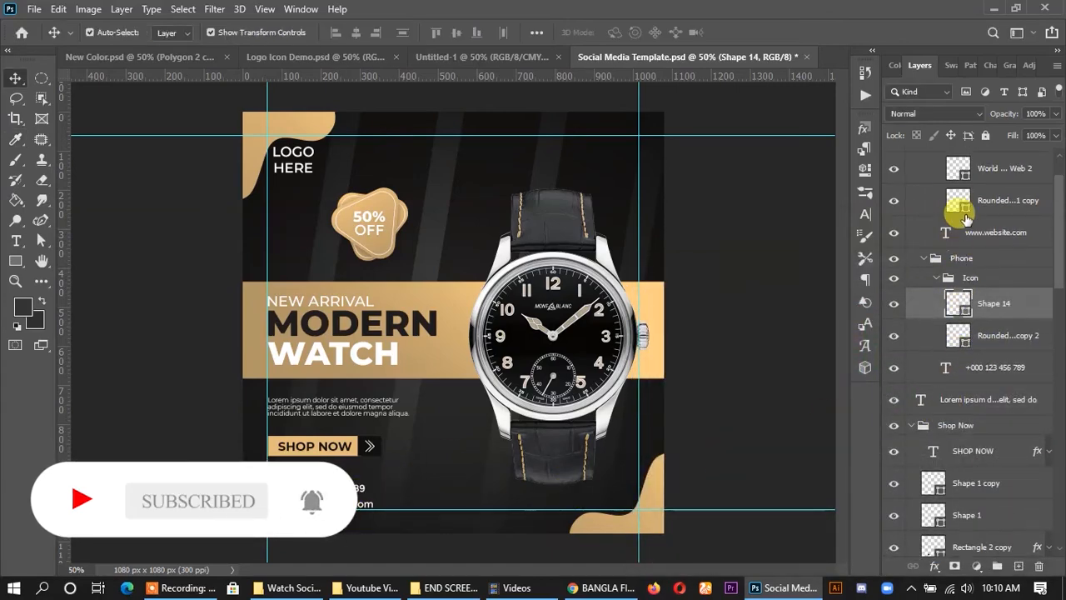
pyautogui.doubleClick(958, 199)
pyautogui.click(994, 305)
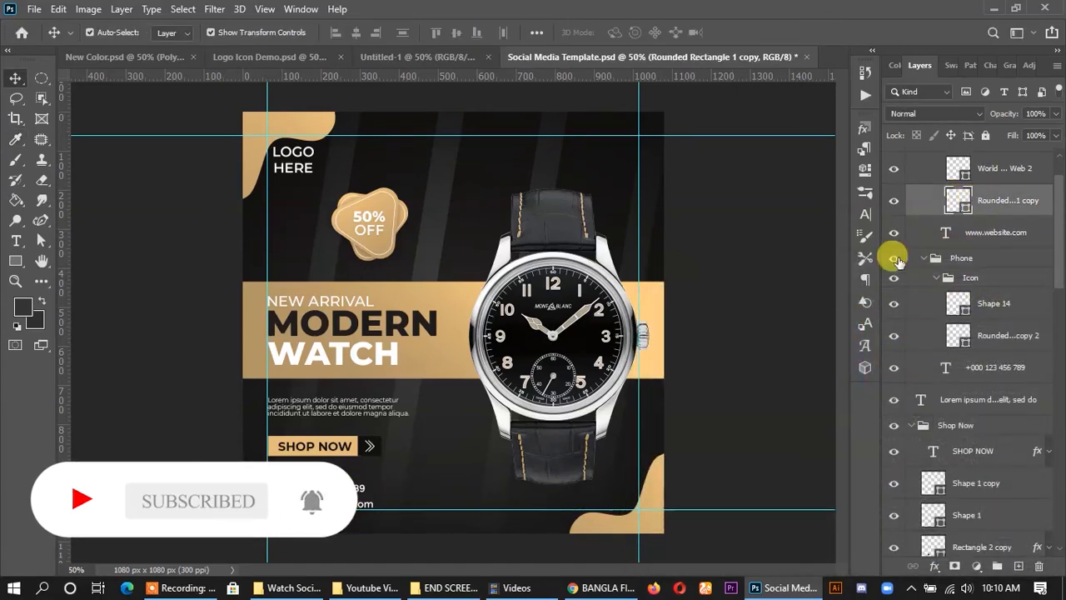
pyautogui.doubleClick(958, 168)
pyautogui.click(357, 476)
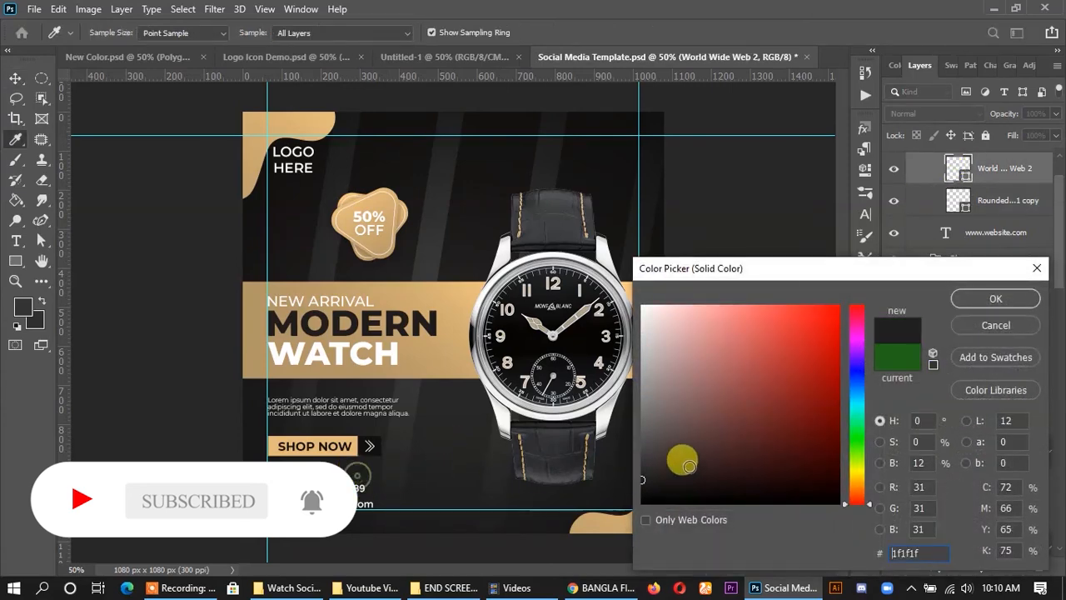
pyautogui.click(991, 296)
pyautogui.press('v')
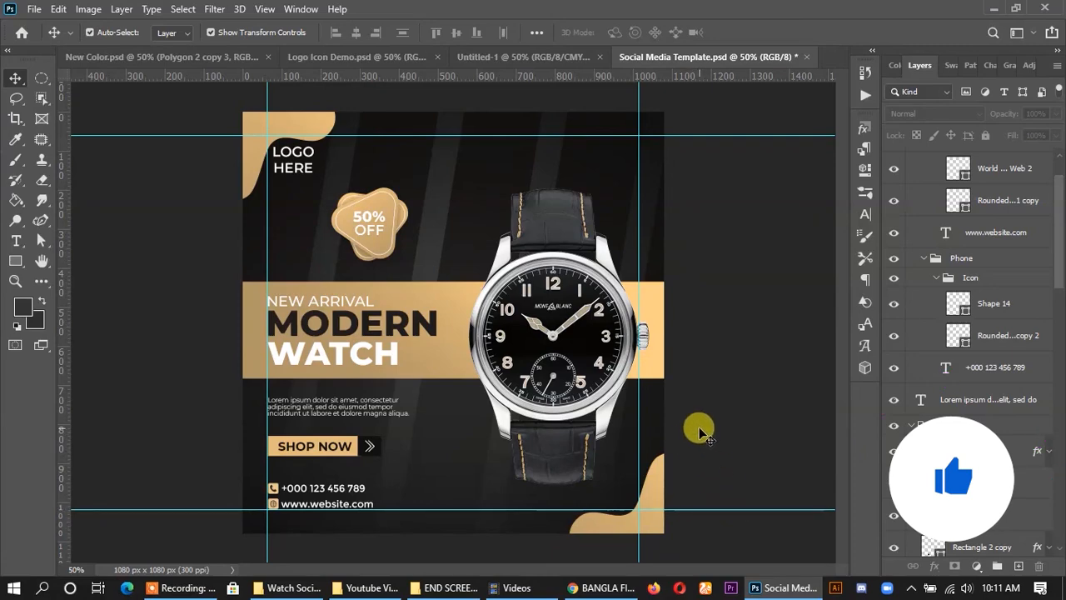
# Copy the white dots pattern from Logo Icon Demo.psd into the template, at the canvas's left edge above the gold band.
pyautogui.click(470, 57)
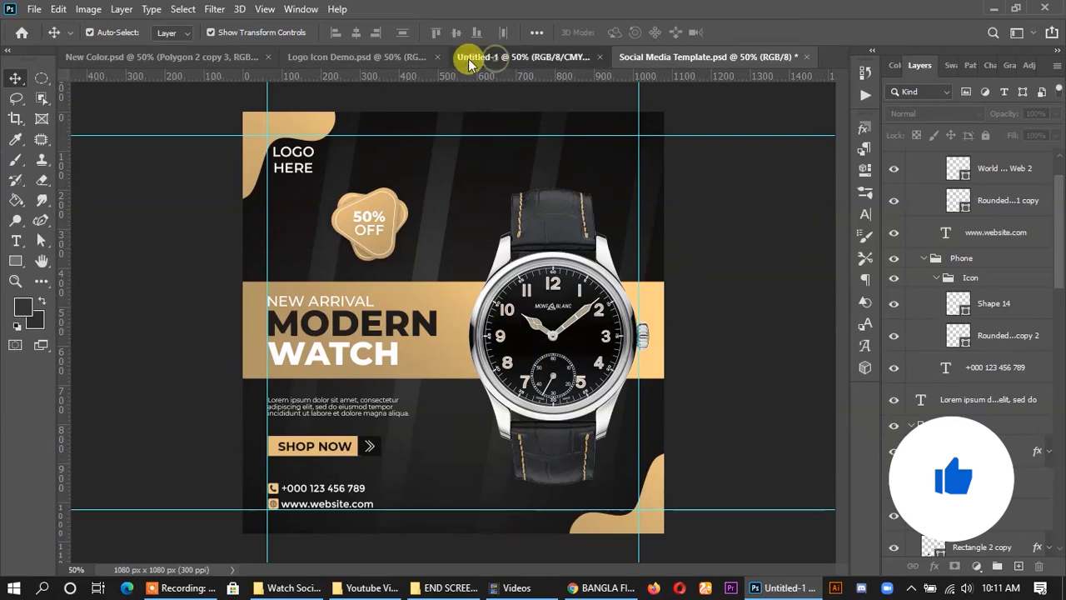
pyautogui.click(386, 58)
pyautogui.moveTo(314, 425); pyautogui.dragTo(645, 183)
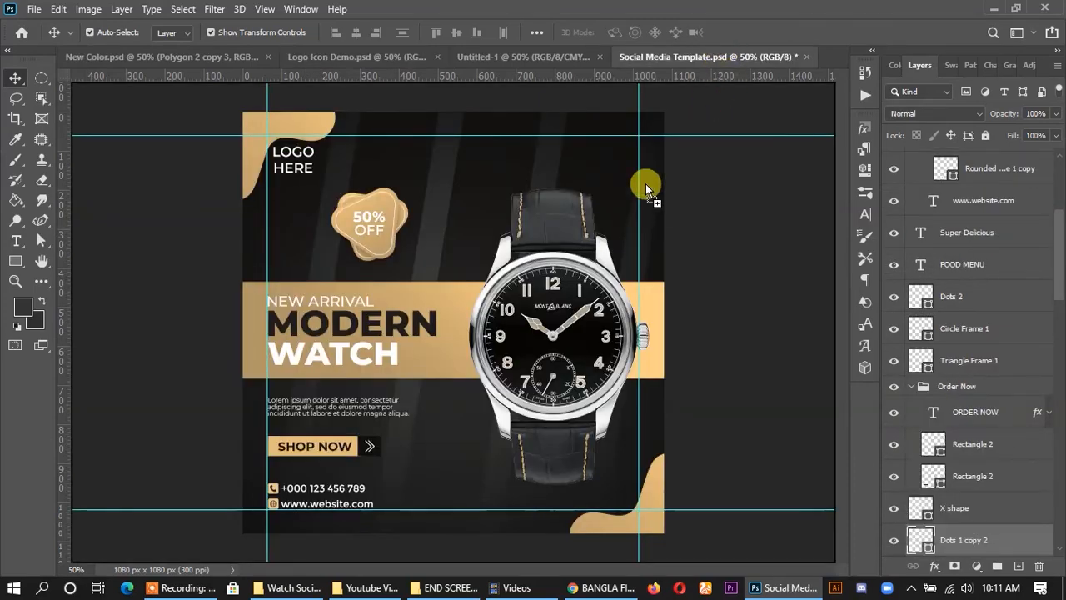
pyautogui.moveTo(251, 238); pyautogui.dragTo(251, 239)
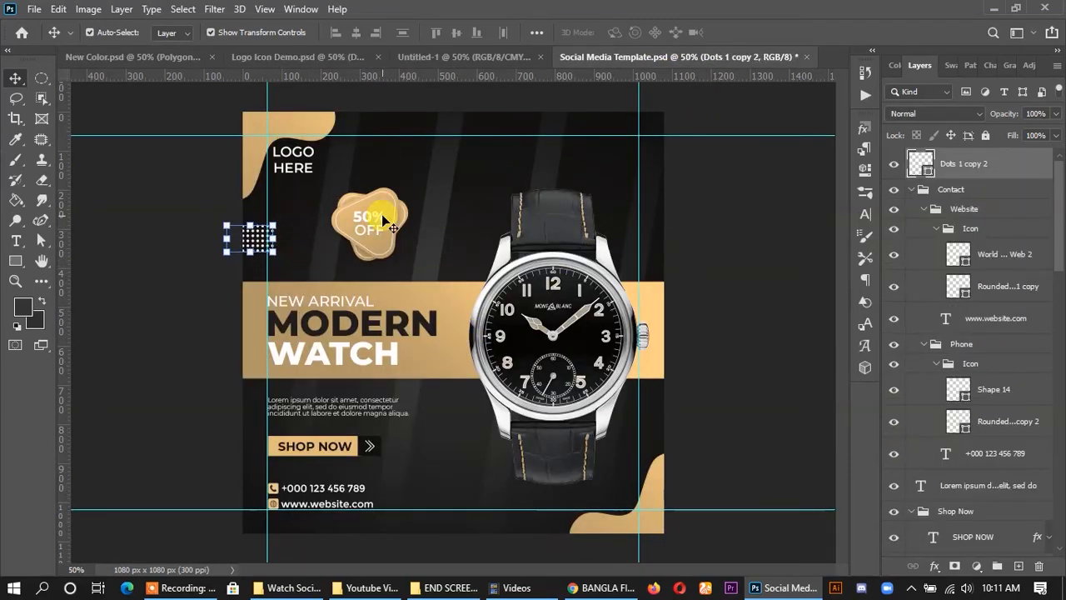
# Nudge the dots pattern slightly down and right so it sits closer to the gold band, then deselect it.
pyautogui.hotkey('shift', 'Down')
pyautogui.hotkey('shift', 'Down')
pyautogui.hotkey('shift', 'Right')
pyautogui.hotkey('shift', 'Right')
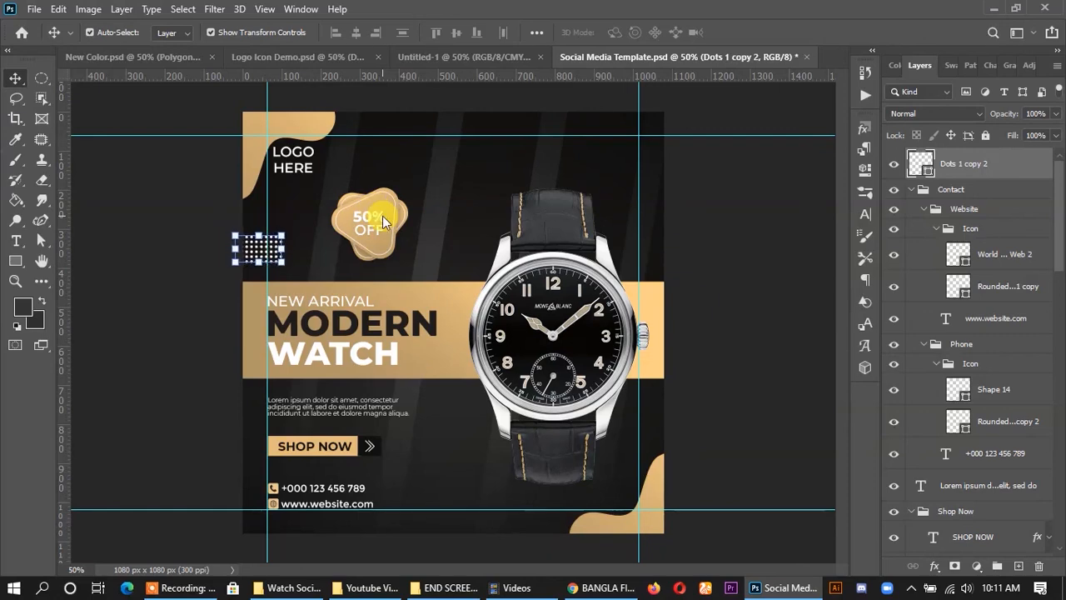
pyautogui.click(725, 260)
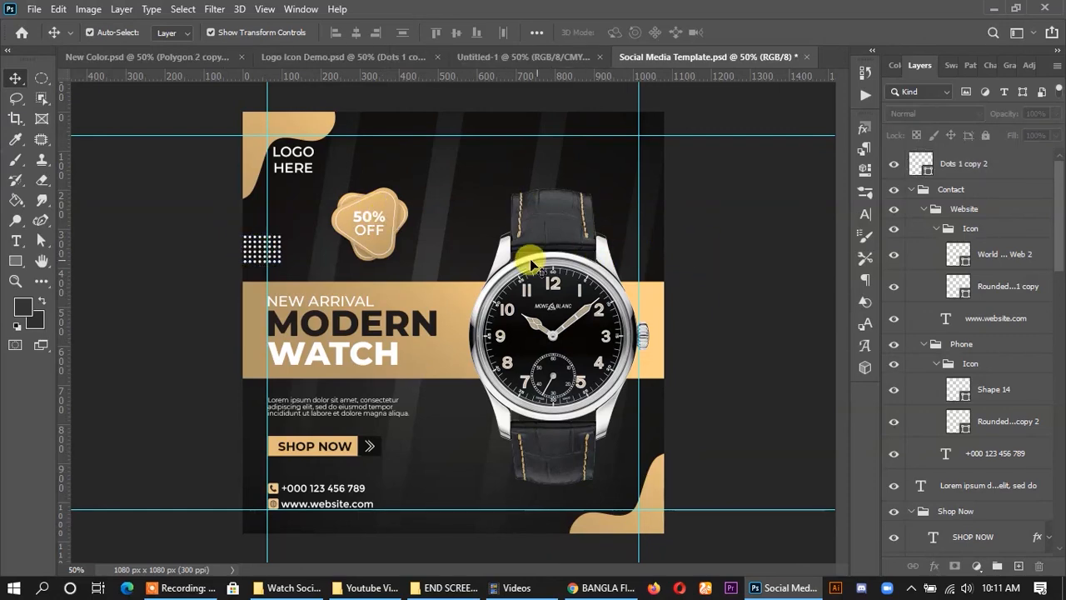
pyautogui.moveTo(281, 240); pyautogui.dragTo(334, 241)
pyautogui.hotkey('ctrl', 'z')
pyautogui.click(173, 299)
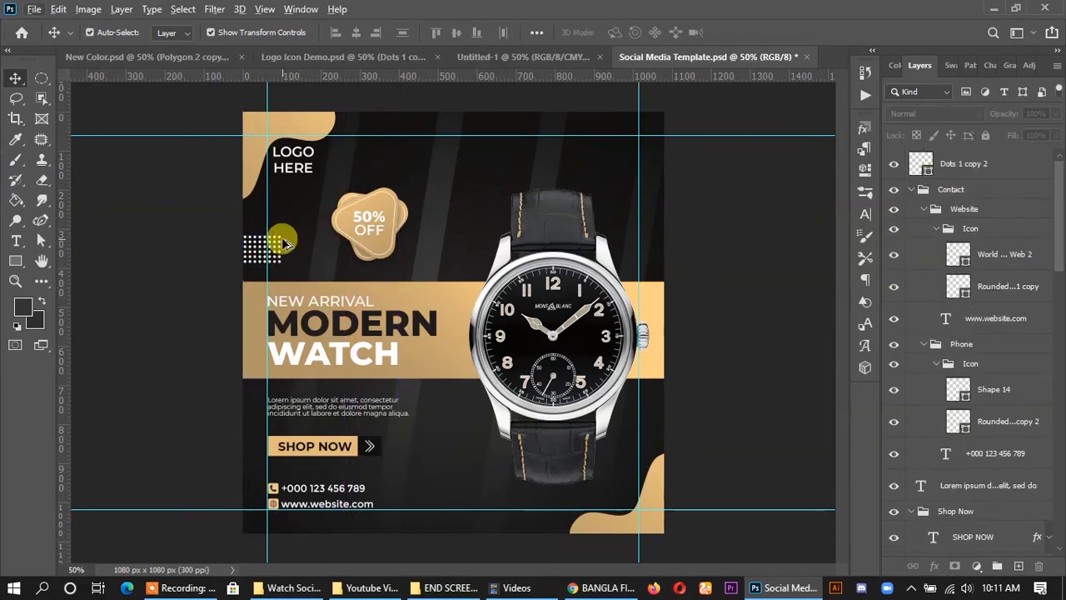
pyautogui.click(281, 242)
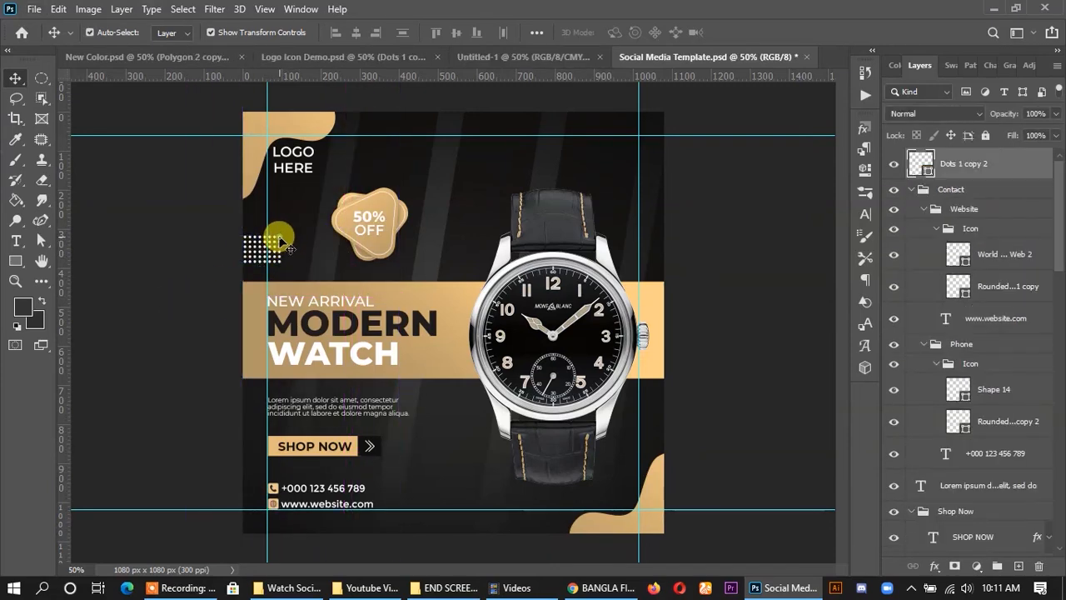
pyautogui.moveTo(296, 240); pyautogui.dragTo(508, 210)
pyautogui.hotkey('ctrl', 'z')
pyautogui.click(742, 246)
# Duplicate the dots pattern and move the copy to the canvas's right edge above the watch, at about X 1042 px, Y 155 px.
pyautogui.scroll(7, 294, 258)
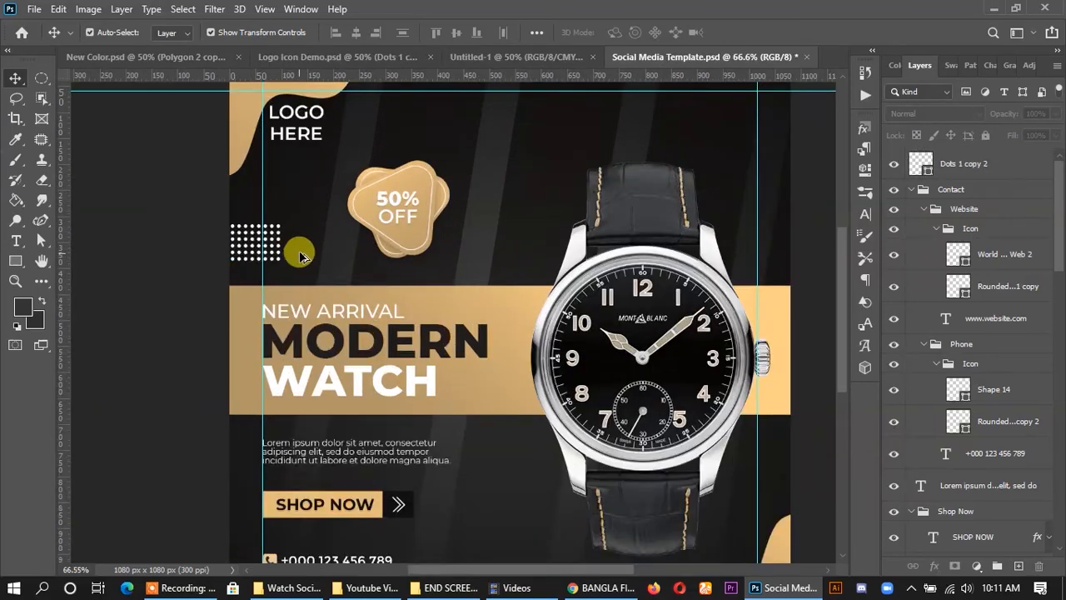
pyautogui.moveTo(267, 218); pyautogui.dragTo(342, 241)
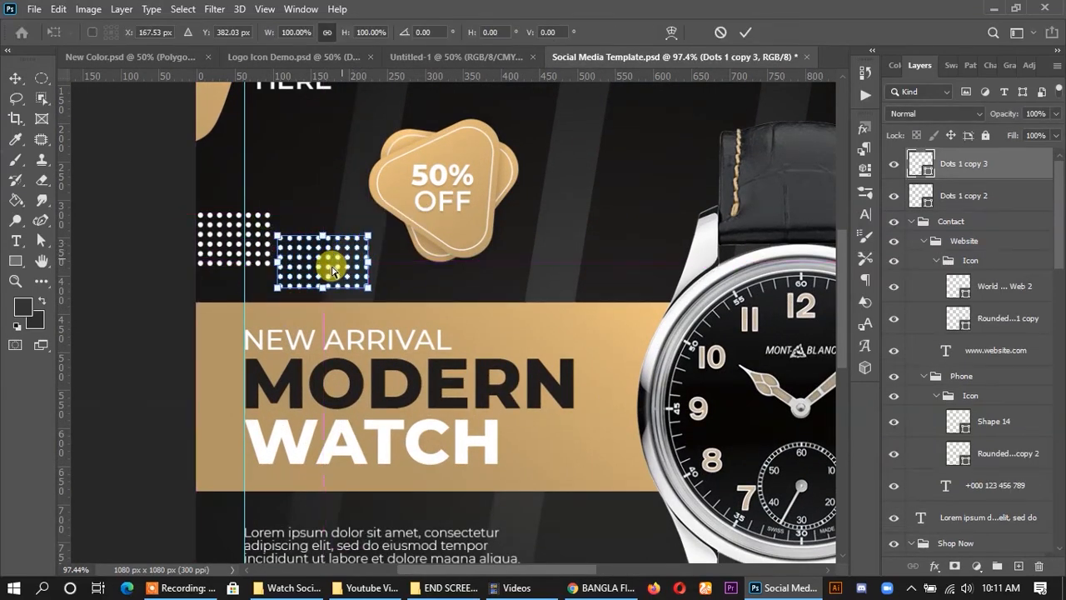
pyautogui.hotkey('ctrl', 't')
pyautogui.scroll(-8, 145, 242)
pyautogui.moveTo(335, 277); pyautogui.dragTo(616, 203)
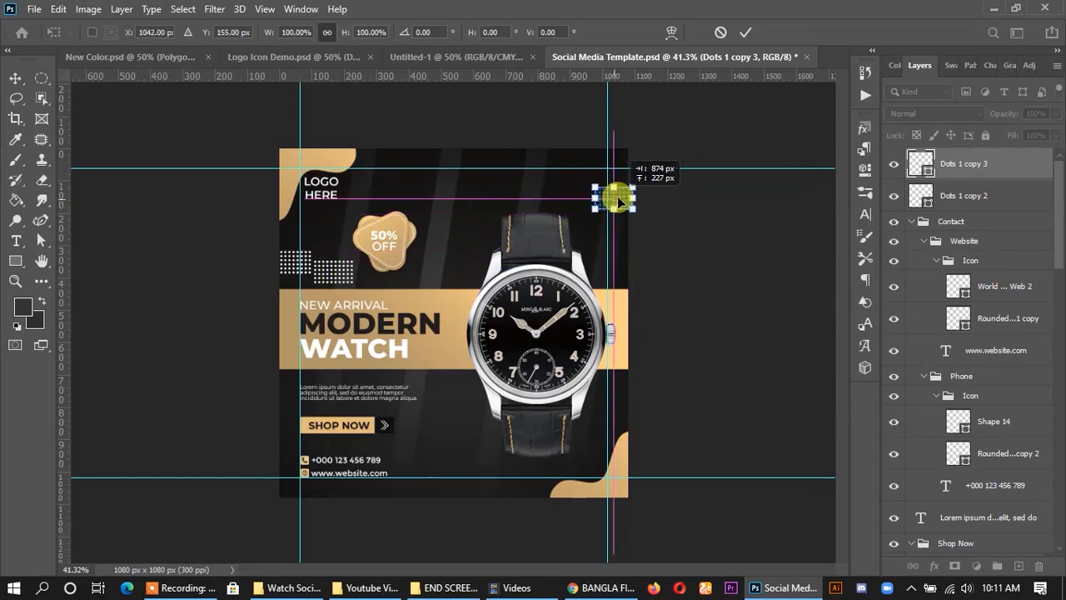
pyautogui.click(745, 32)
pyautogui.scroll(5, 716, 179)
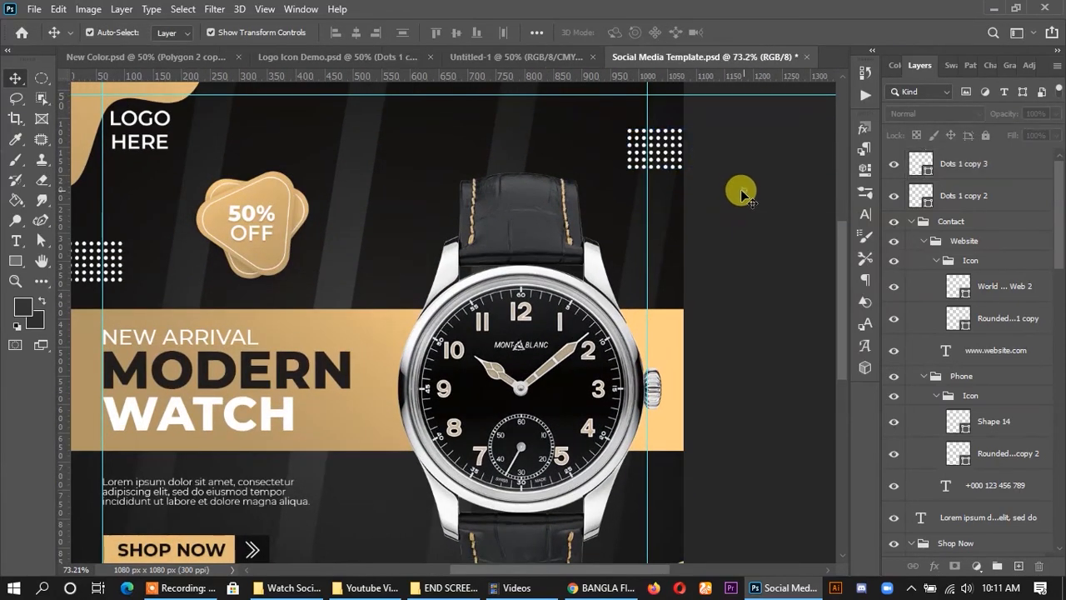